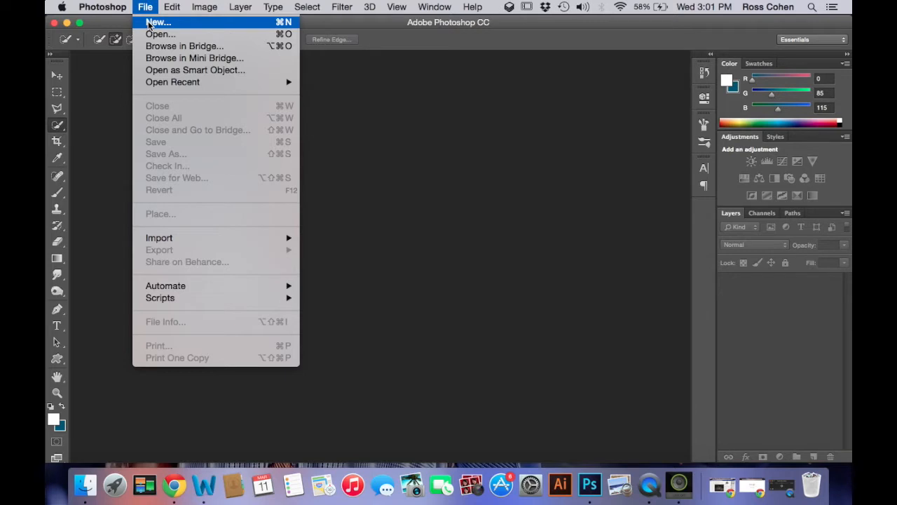
# Create a new document 1600 pixels wide and 1600 pixels high at a resolution of 300 pixels/inch.
pyautogui.click(149, 25)
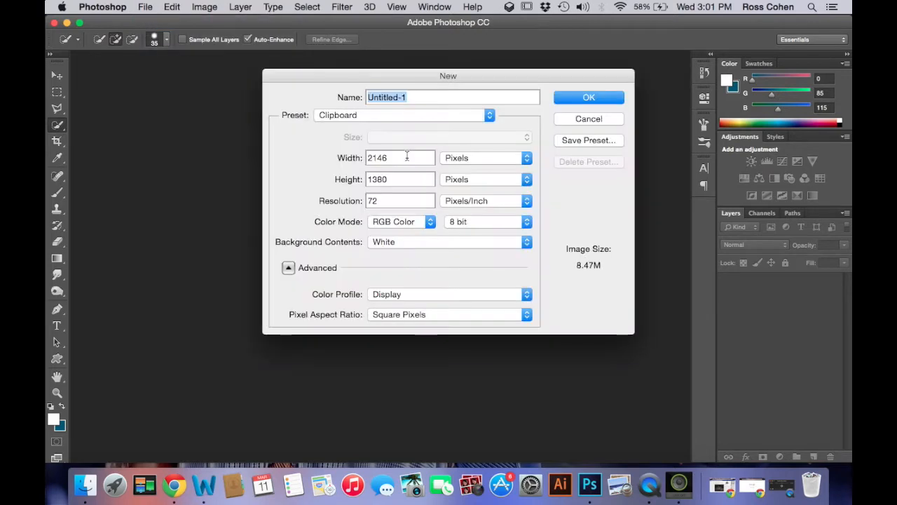
pyautogui.doubleClick(403, 157)
pyautogui.write('1')
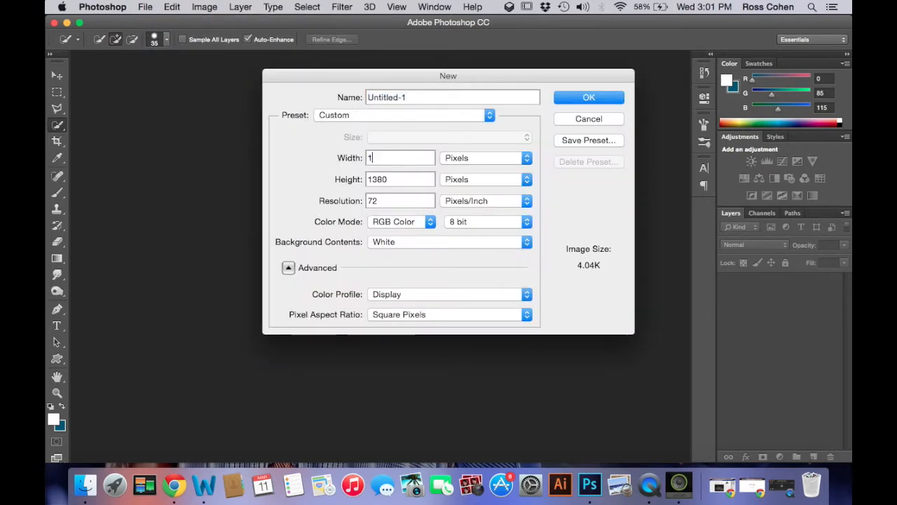
pyautogui.write('600')
pyautogui.press('Tab')
pyautogui.write('1600')
pyautogui.doubleClick(392, 197)
pyautogui.write('300')
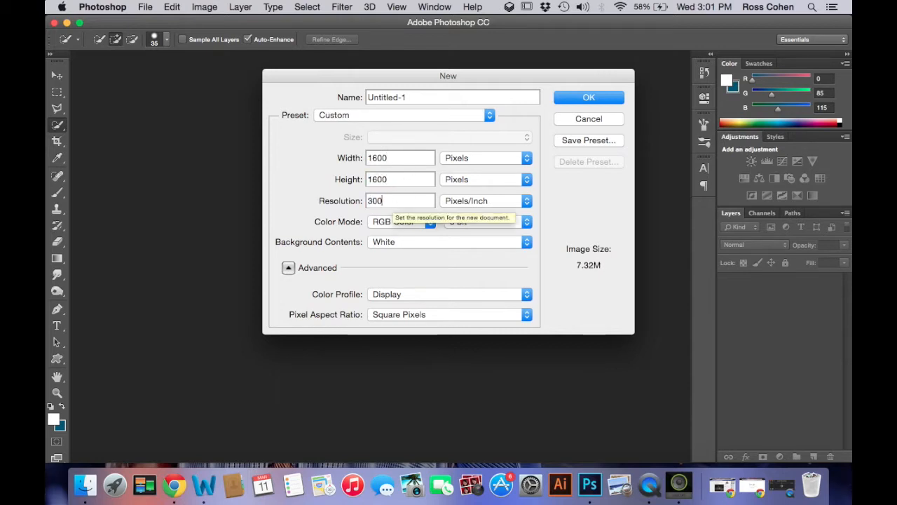
pyautogui.press('Return')
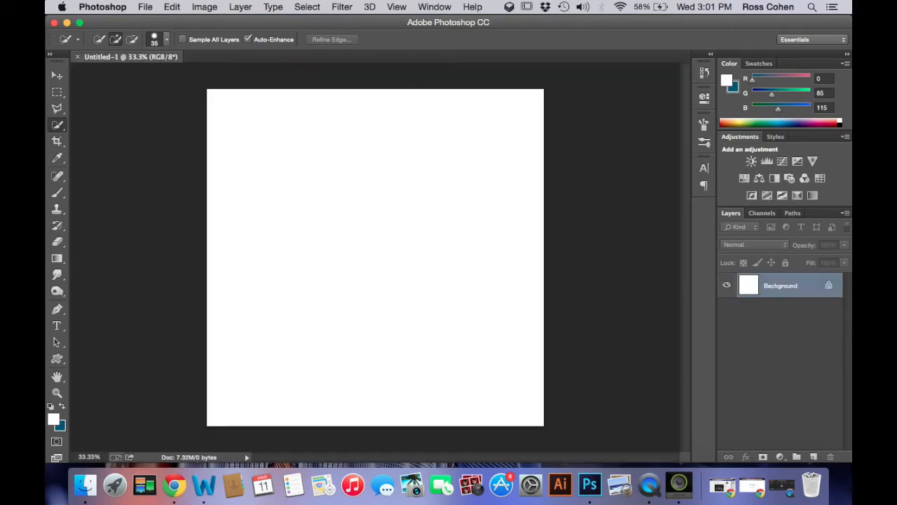
# Switch to the Google page in Chrome and run an image search for "giannis antetokounmpo".
pyautogui.click(174, 485)
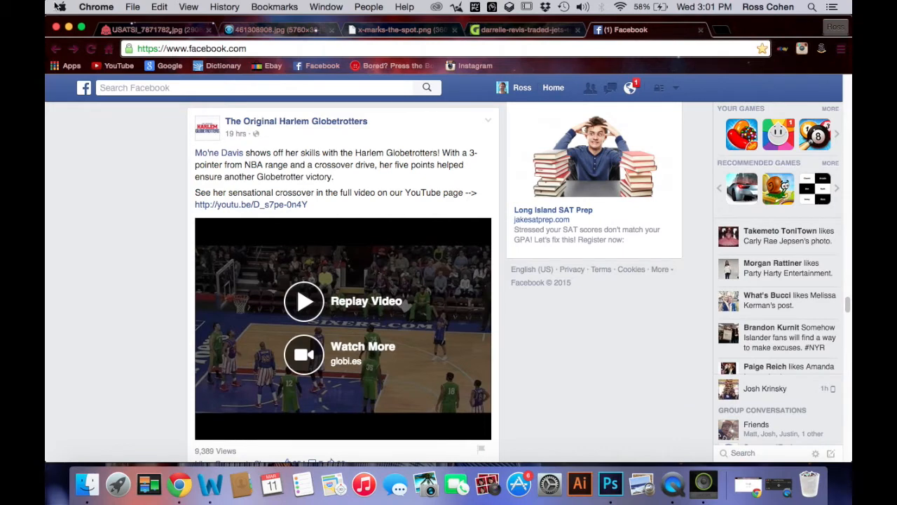
pyautogui.click(57, 26)
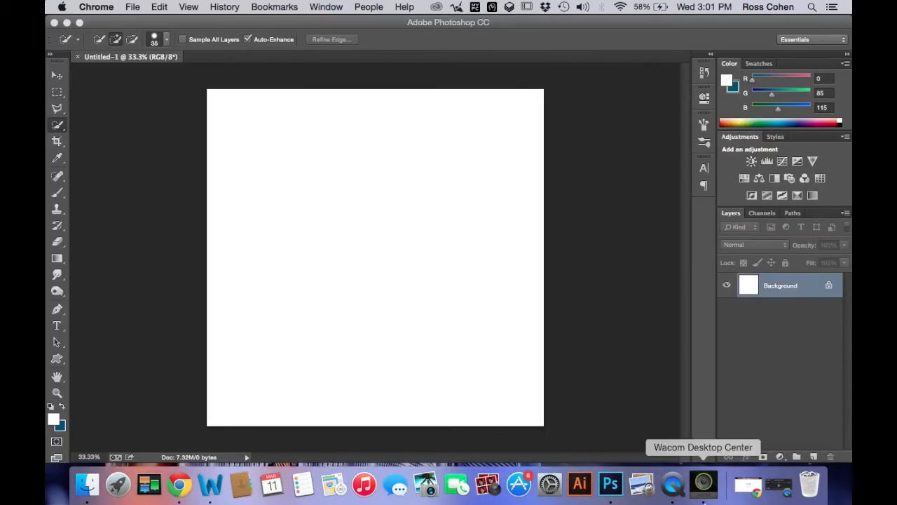
pyautogui.click(748, 484)
pyautogui.click(302, 286)
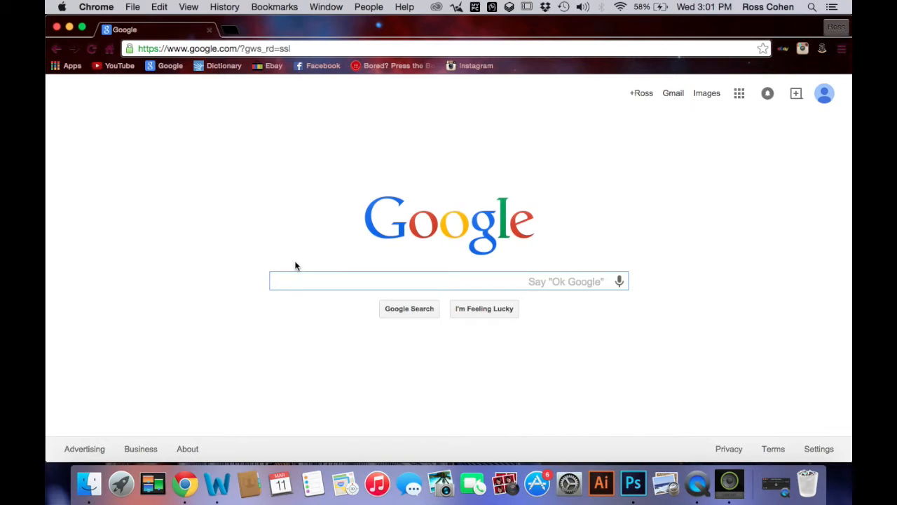
pyautogui.write('gi')
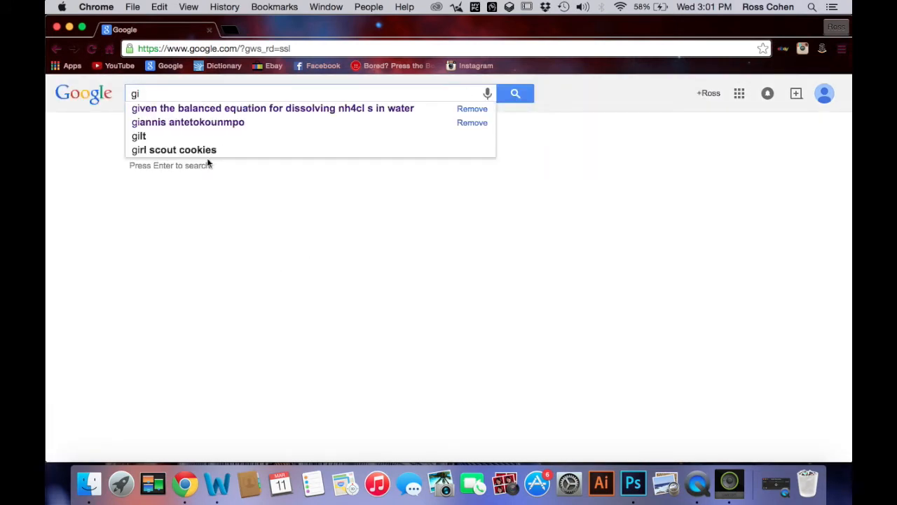
pyautogui.click(140, 123)
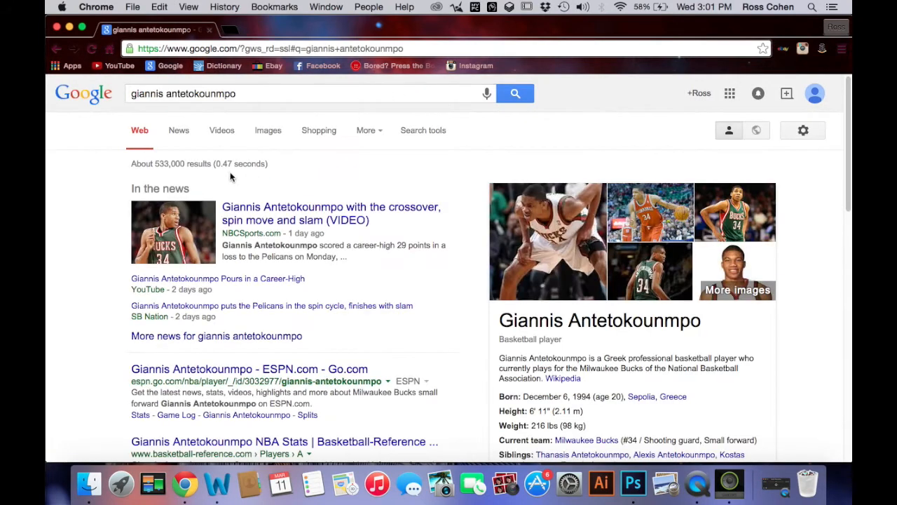
pyautogui.click(267, 131)
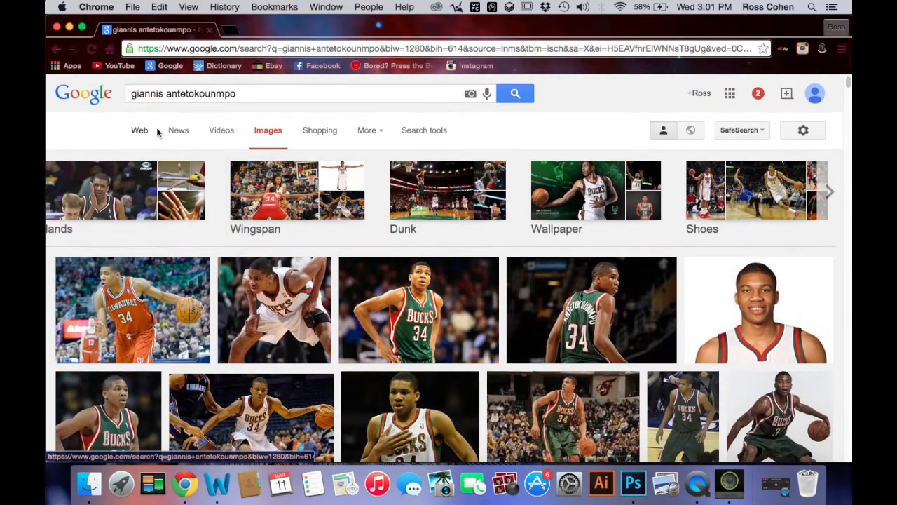
# Filter the image results to pictures larger than 4 MP (2272×1704).
pyautogui.click(423, 130)
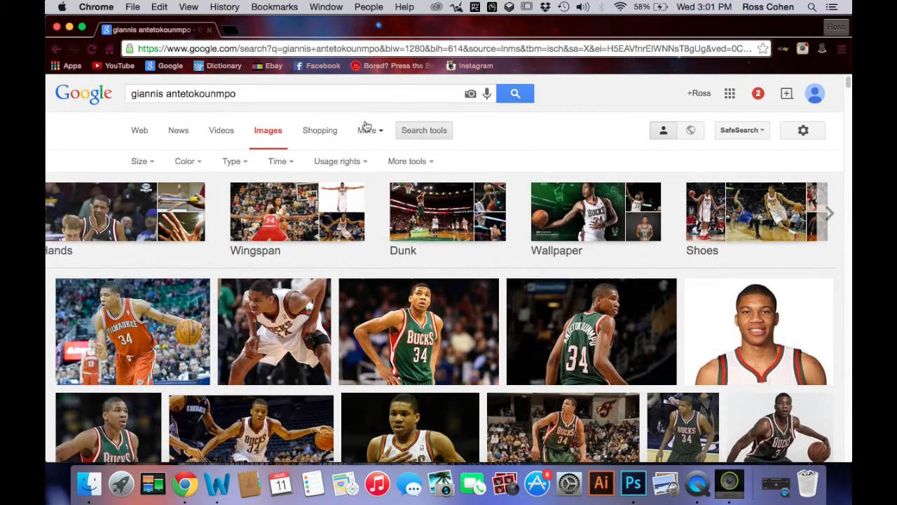
pyautogui.click(135, 159)
pyautogui.moveTo(157, 252)
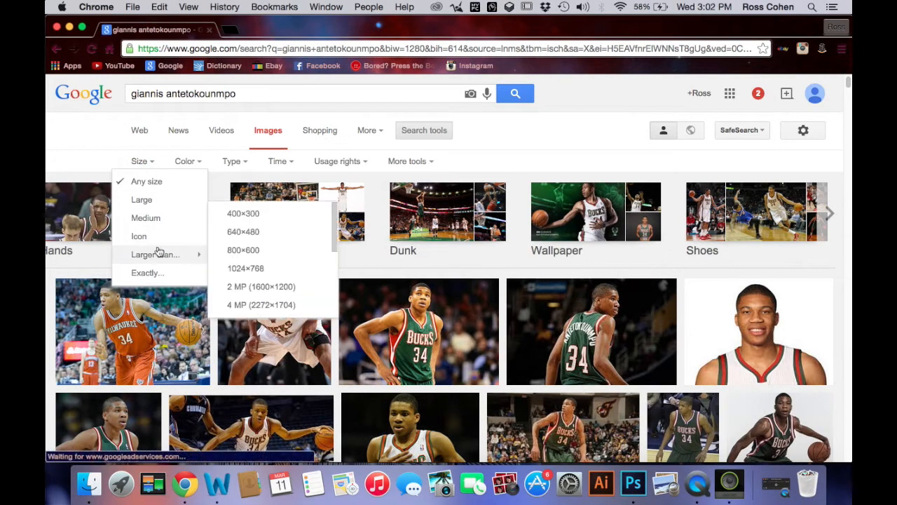
pyautogui.click(251, 306)
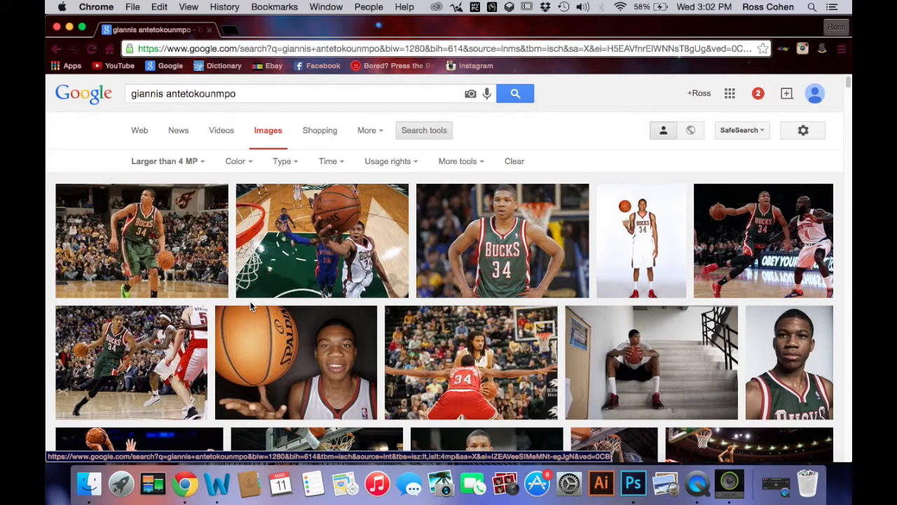
# Examine the large image results for a clear photo of the player that suits a cutout.
pyautogui.scroll(-2, 316, 281)
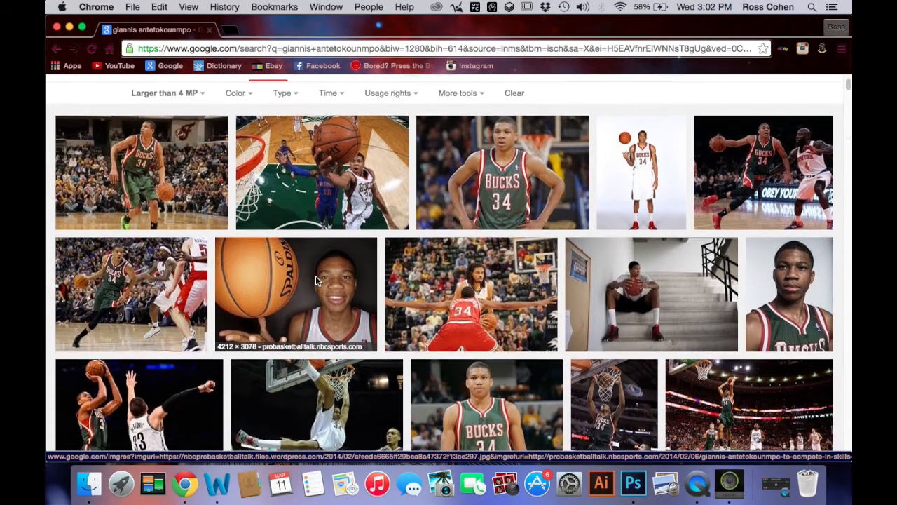
pyautogui.scroll(-3, 315, 280)
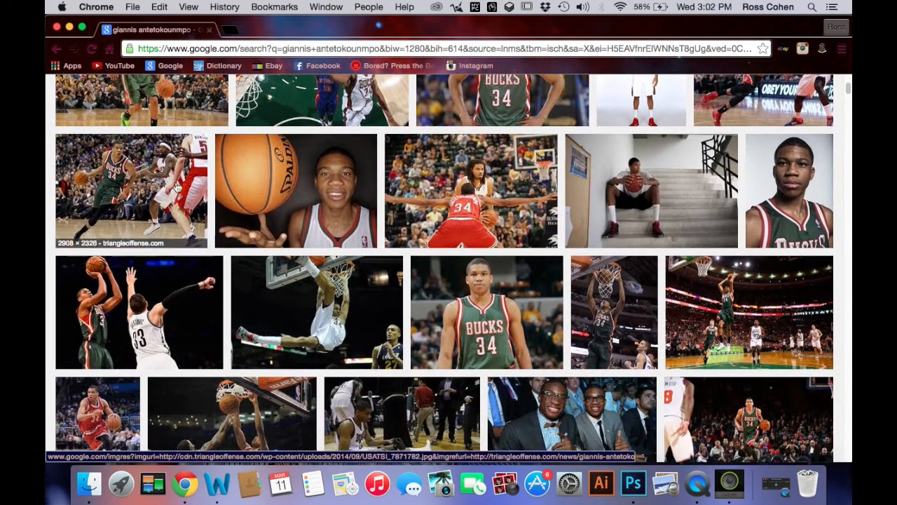
pyautogui.scroll(-2, 594, 318)
pyautogui.scroll(-4, 593, 317)
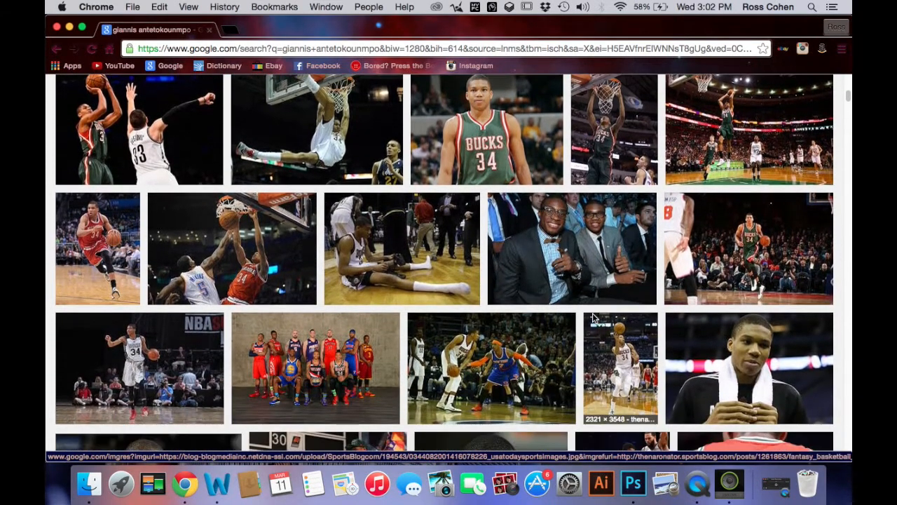
pyautogui.scroll(-6, 594, 317)
pyautogui.scroll(-5, 594, 317)
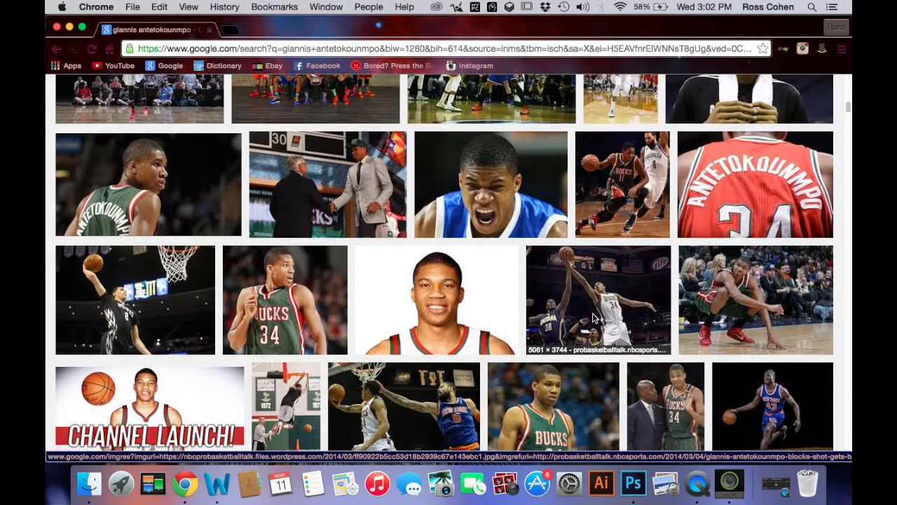
pyautogui.scroll(-6, 593, 318)
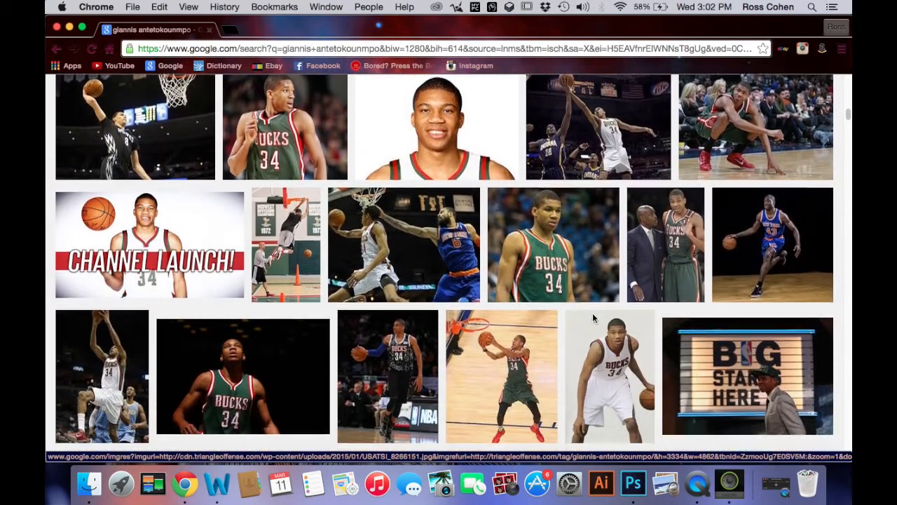
pyautogui.scroll(-4, 593, 318)
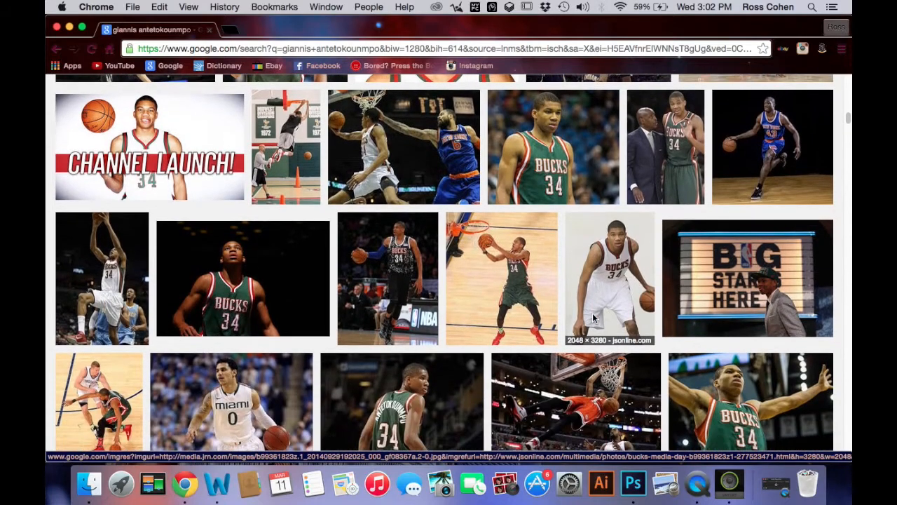
pyautogui.scroll(-4, 593, 318)
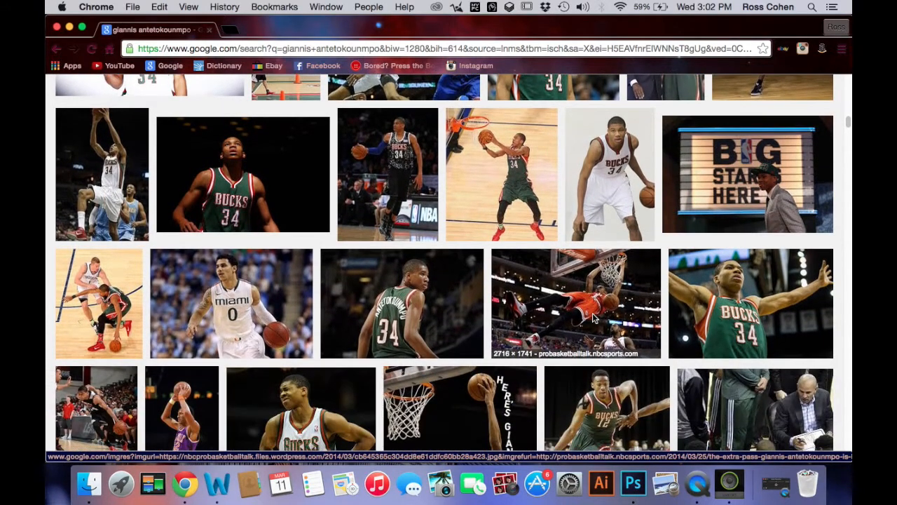
pyautogui.scroll(-7, 594, 317)
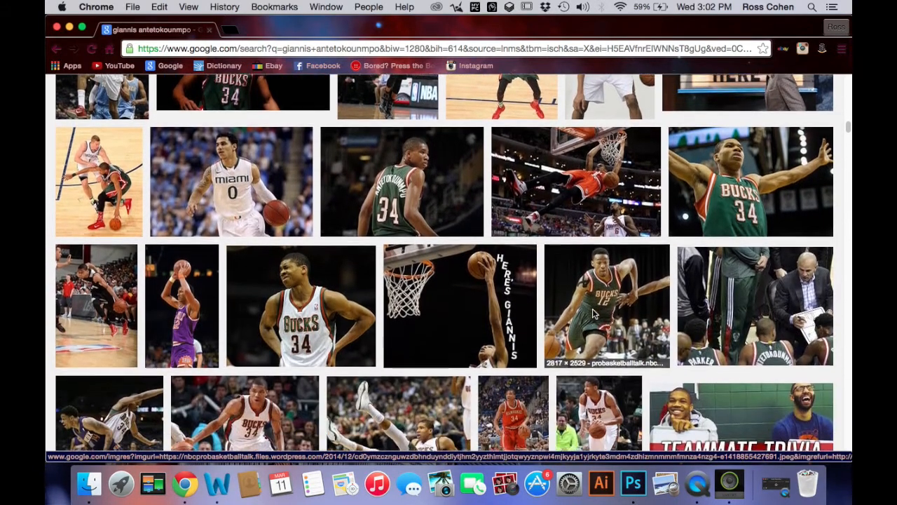
pyautogui.scroll(10, 594, 314)
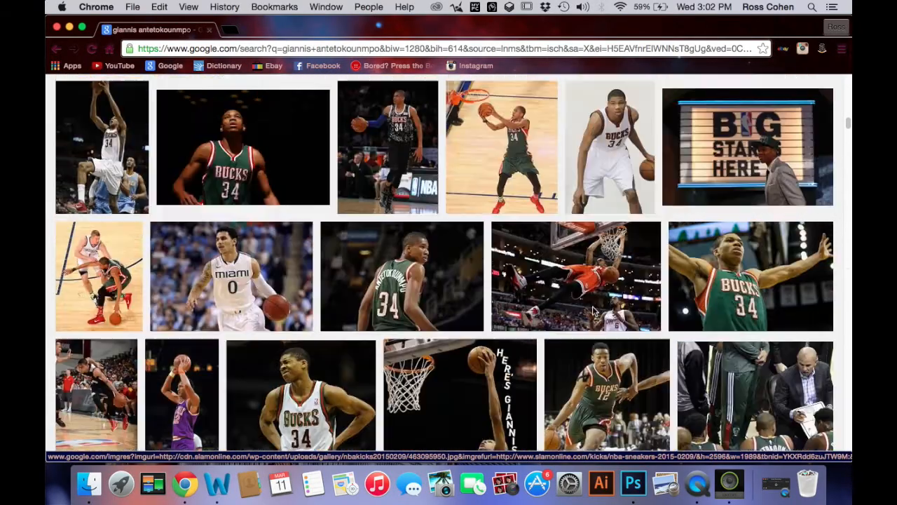
pyautogui.scroll(-10, 594, 313)
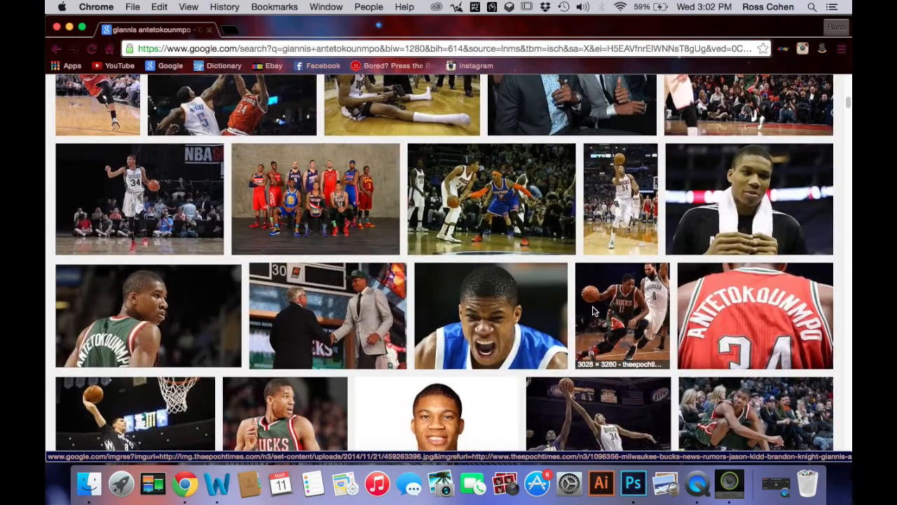
pyautogui.scroll(7, 594, 312)
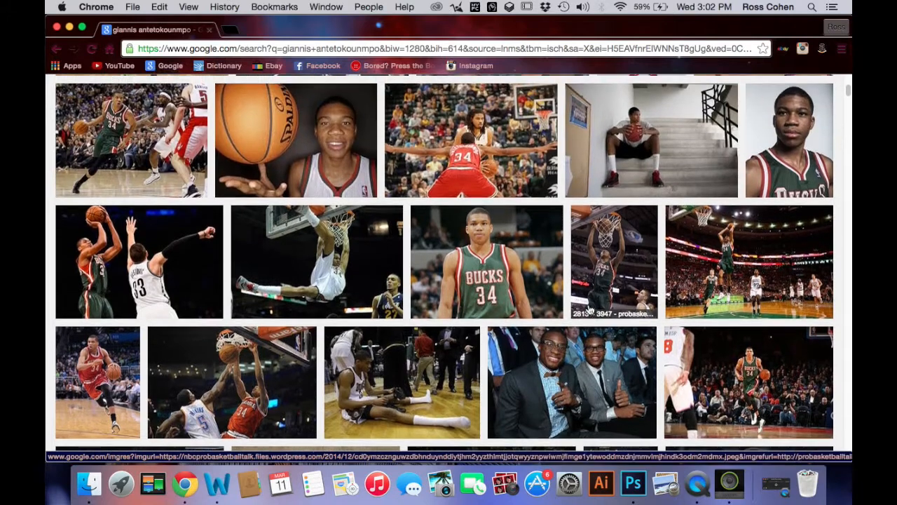
# Open the front-facing photo of the player in the green Bucks 34 jersey at full size and copy the image.
pyautogui.click(507, 269)
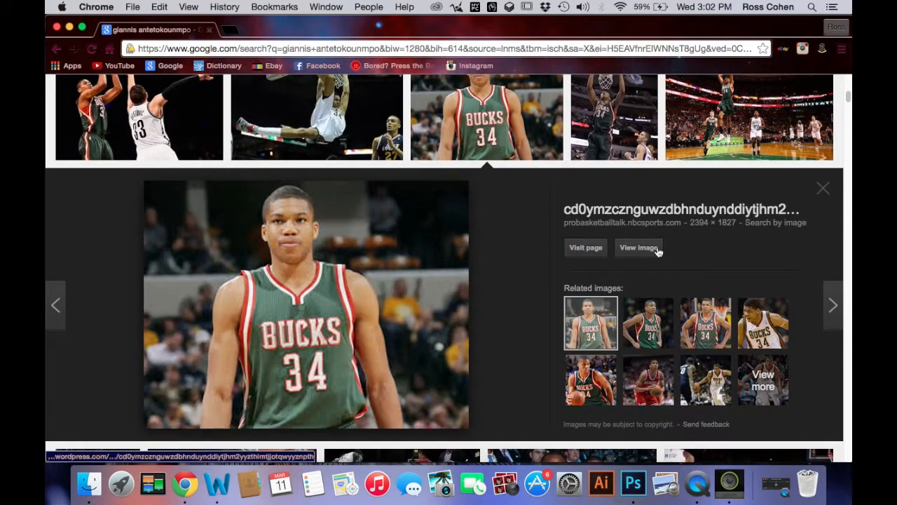
pyautogui.click(642, 249)
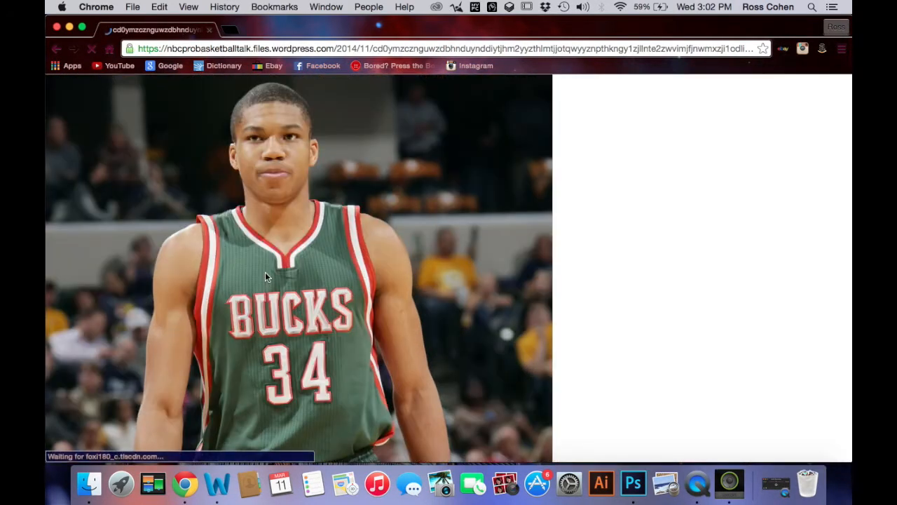
pyautogui.rightClick(314, 199)
pyautogui.click(342, 229)
# Switch to Photoshop, paste the photo into the blank document, and scale it to about 88% with the player roughly centred on the canvas.
pyautogui.click(633, 484)
pyautogui.press('super+v')
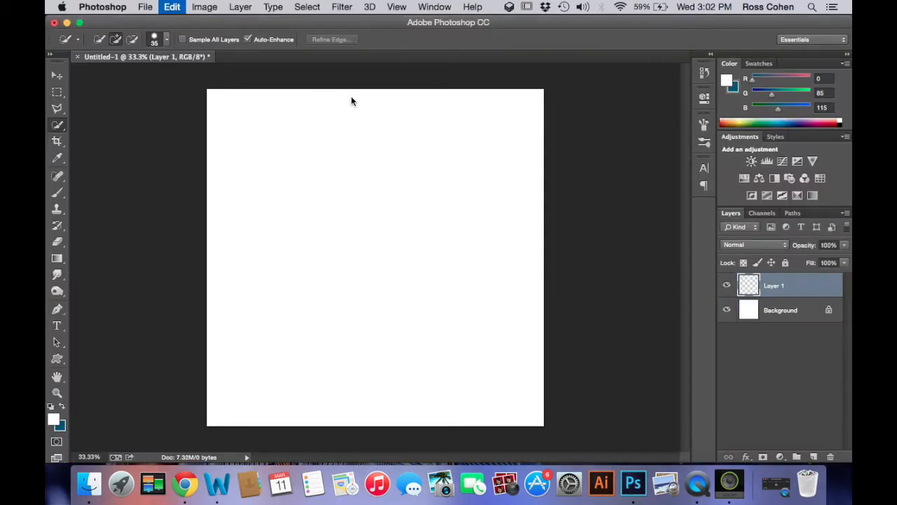
pyautogui.press('super+t')
pyautogui.press('super+0')
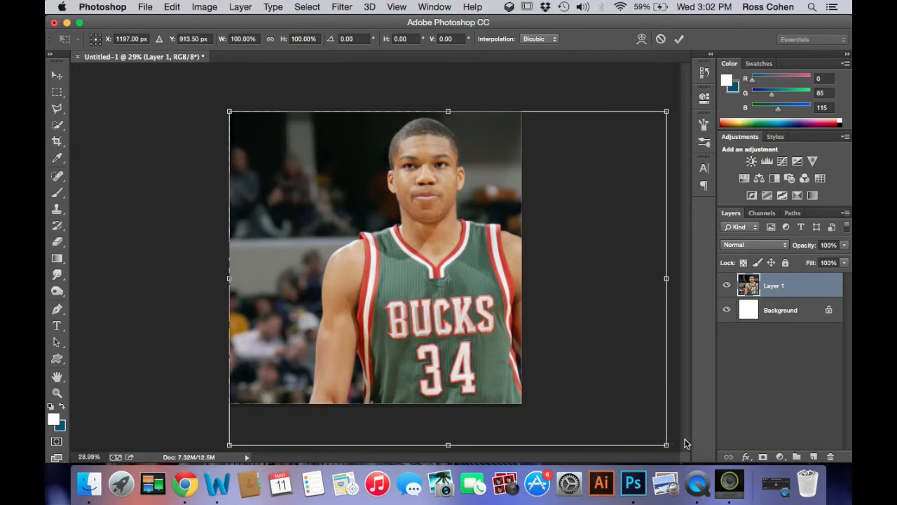
pyautogui.moveTo(666, 443); pyautogui.dragTo(603, 415)
pyautogui.moveTo(545, 363); pyautogui.dragTo(515, 364)
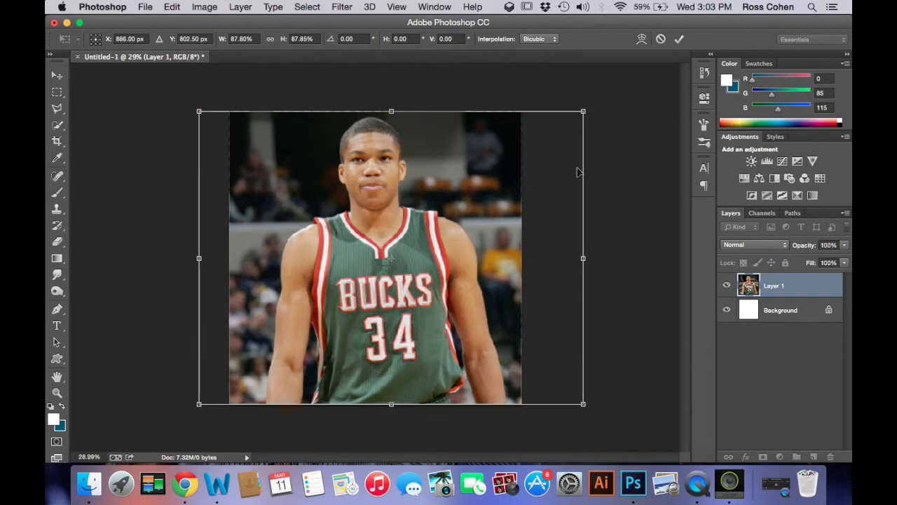
pyautogui.click(680, 39)
# Select the whole player, including arms, jersey and head, with the Quick Selection tool.
pyautogui.press('w')
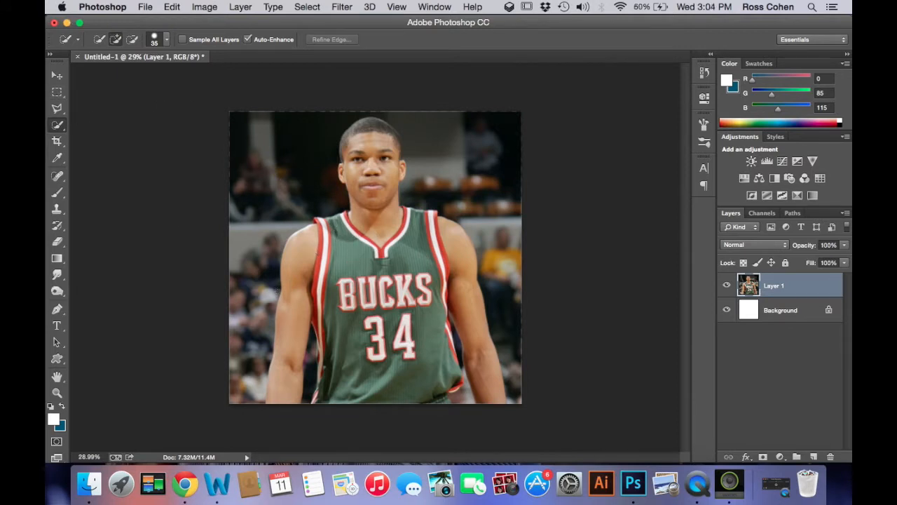
pyautogui.click(283, 394)
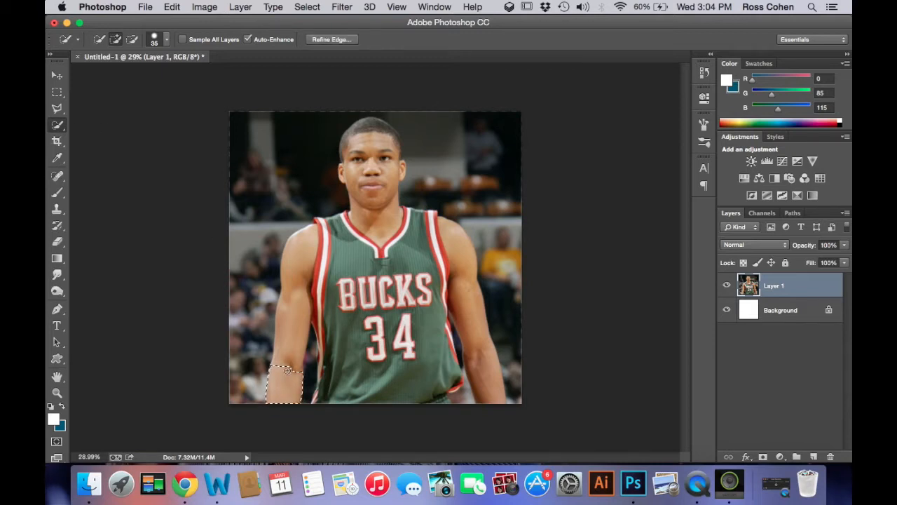
pyautogui.moveTo(285, 364)
pyautogui.mouseDown()
pyautogui.moveTo(291, 336)
pyautogui.moveTo(333, 319)
pyautogui.moveTo(366, 327)
pyautogui.moveTo(340, 280)
pyautogui.moveTo(349, 221)
pyautogui.moveTo(384, 211)
pyautogui.moveTo(382, 273)
pyautogui.moveTo(393, 288)
pyautogui.moveTo(362, 296)
pyautogui.moveTo(397, 325)
pyautogui.moveTo(368, 357)
pyautogui.moveTo(401, 383)
pyautogui.moveTo(489, 390)
pyautogui.moveTo(472, 341)
pyautogui.moveTo(480, 302)
pyautogui.moveTo(471, 260)
pyautogui.moveTo(449, 225)
pyautogui.moveTo(399, 207)
pyautogui.moveTo(384, 168)
pyautogui.moveTo(392, 150)
pyautogui.moveTo(369, 145)
pyautogui.moveTo(359, 130)
pyautogui.moveTo(378, 125)
pyautogui.moveTo(394, 136)
pyautogui.mouseUp()
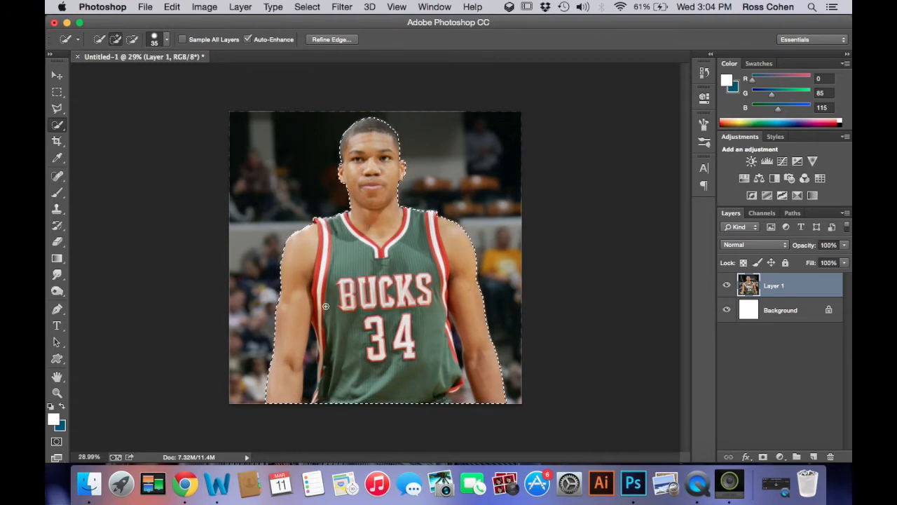
# Subtract the background gaps between the arms and torso from the selection, and copy the selected player to a new layer.
pyautogui.click(134, 40)
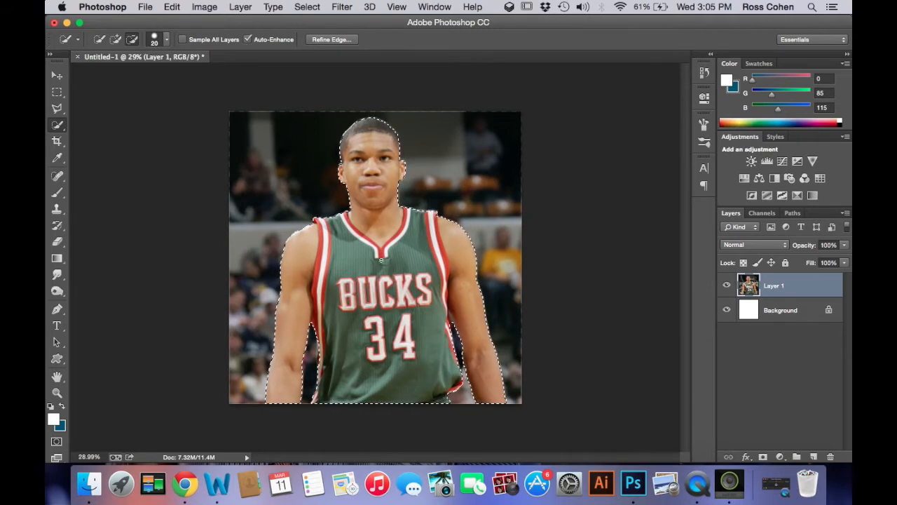
pyautogui.click(116, 39)
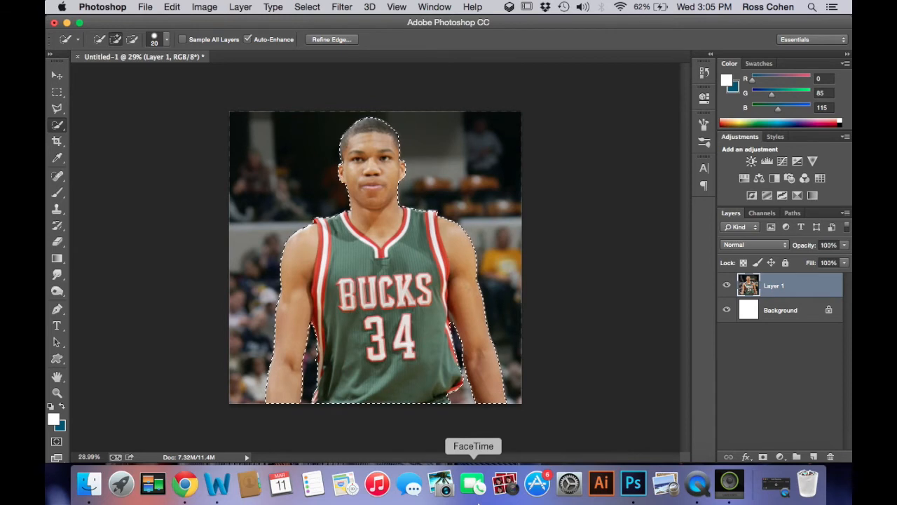
pyautogui.press('super+j')
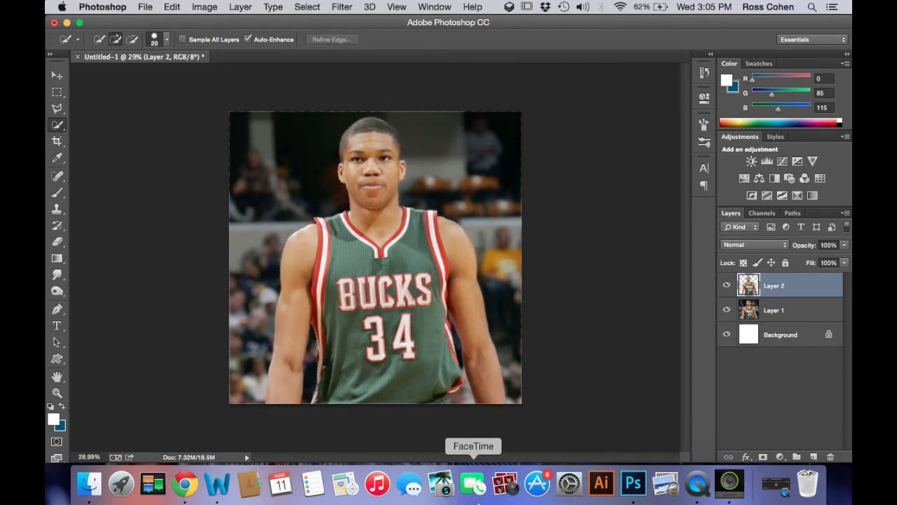
# Hide the original photo layer and remove leftover background between the torso and arm of the cutout with the Polygonal Lasso.
pyautogui.click(728, 310)
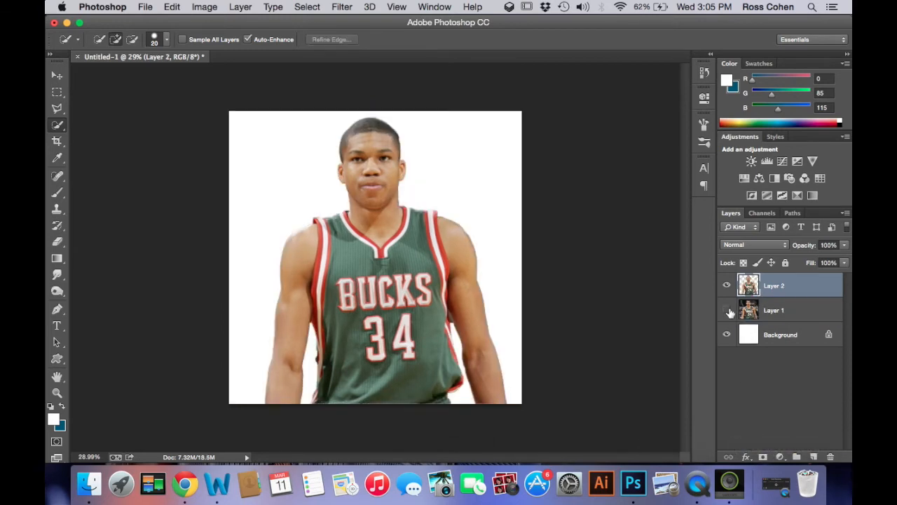
pyautogui.click(728, 310)
pyautogui.click(727, 310)
pyautogui.click(57, 108)
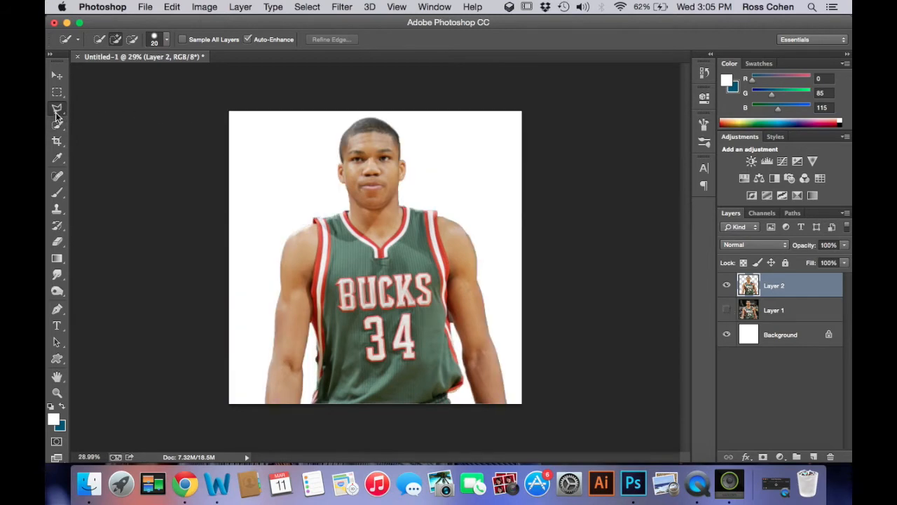
pyautogui.click(450, 317)
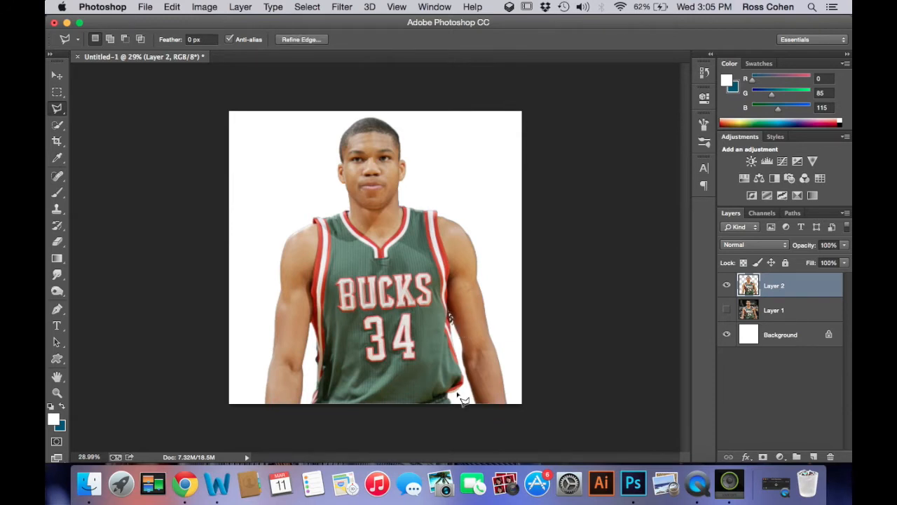
pyautogui.press('super+d')
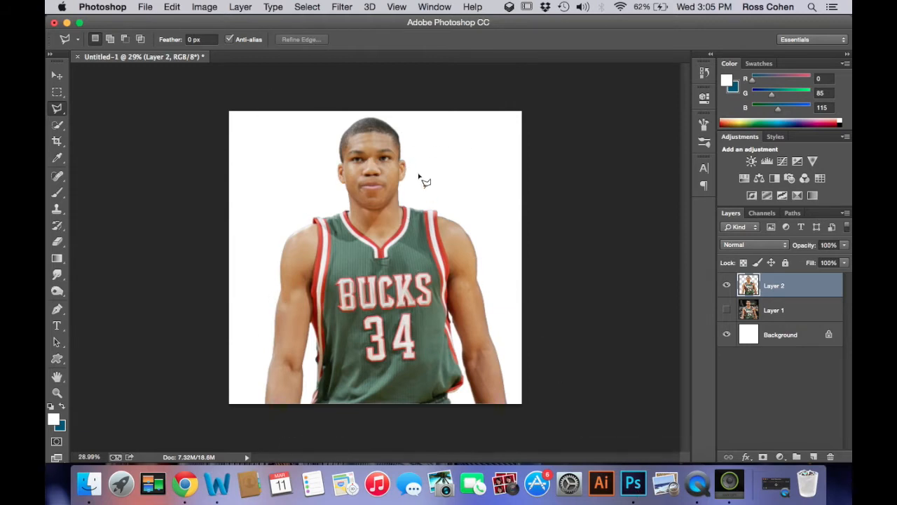
# Select the jersey's red-and-white trim, BUCKS lettering and number 34 with the Quick Selection tool, and copy them to a new layer.
pyautogui.click(56, 127)
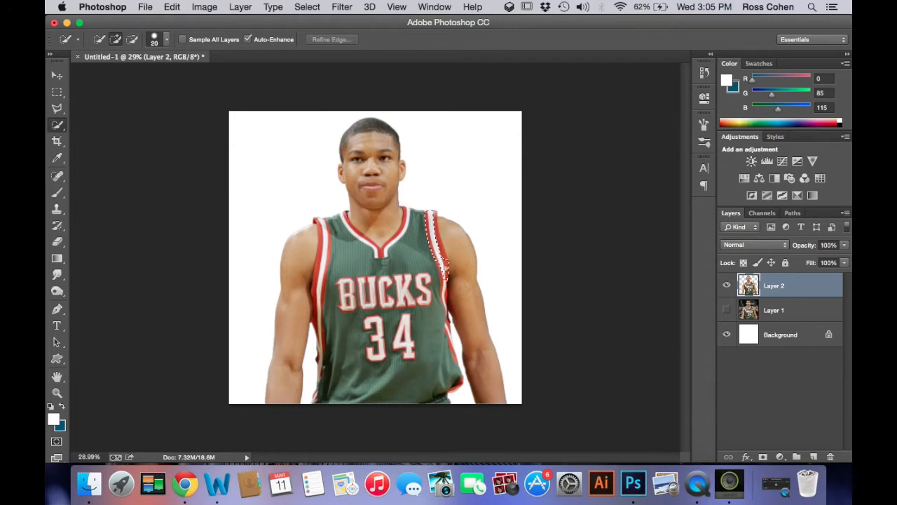
pyautogui.moveTo(440, 247); pyautogui.dragTo(452, 343)
pyautogui.moveTo(322, 228); pyautogui.dragTo(321, 372)
pyautogui.moveTo(345, 282); pyautogui.dragTo(348, 304)
pyautogui.moveTo(366, 280); pyautogui.dragTo(425, 302)
pyautogui.moveTo(346, 217); pyautogui.dragTo(404, 219)
pyautogui.moveTo(405, 320)
pyautogui.mouseDown()
pyautogui.moveTo(405, 340)
pyautogui.moveTo(373, 352)
pyautogui.mouseUp()
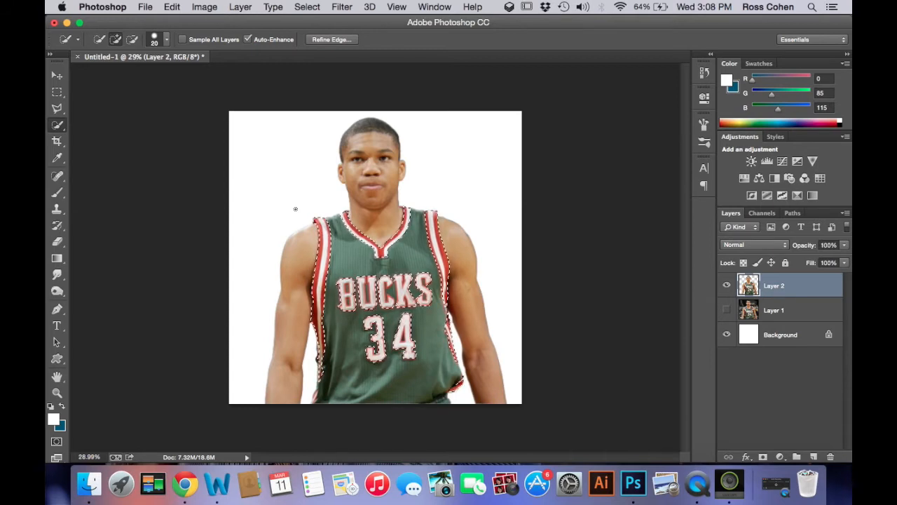
pyautogui.press('super+j')
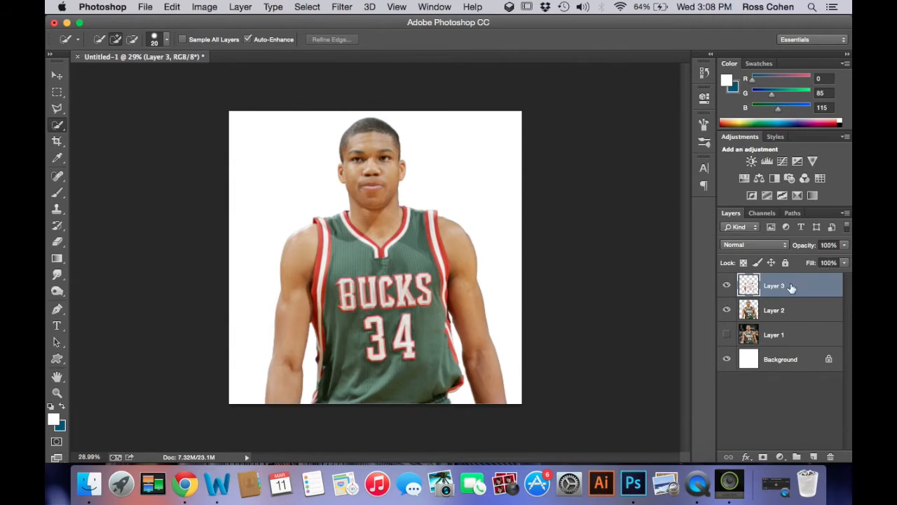
# Hide the player cutout layer and remove the stray dark edge below the collar trim using the Polygonal Lasso.
pyautogui.click(727, 313)
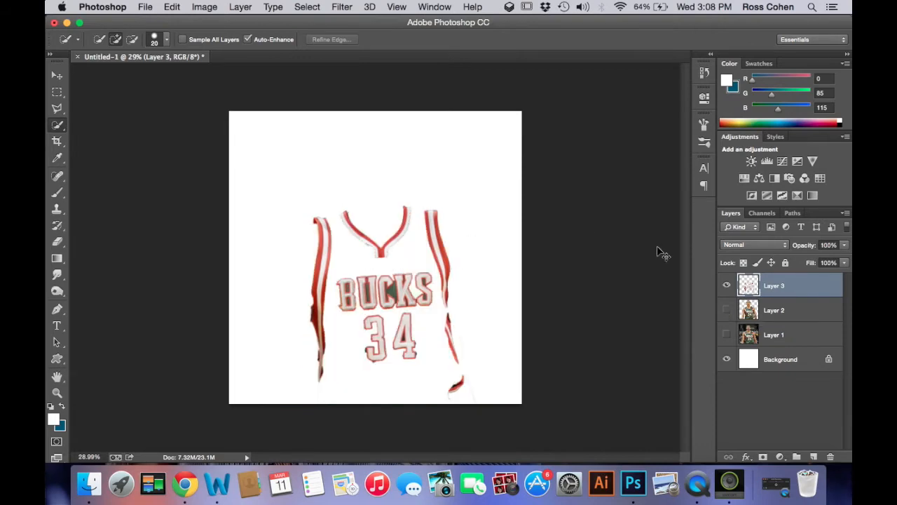
pyautogui.press('super+equal')
pyautogui.press('super+equal')
pyautogui.press('super+equal')
pyautogui.hscroll(-10, 657, 247)
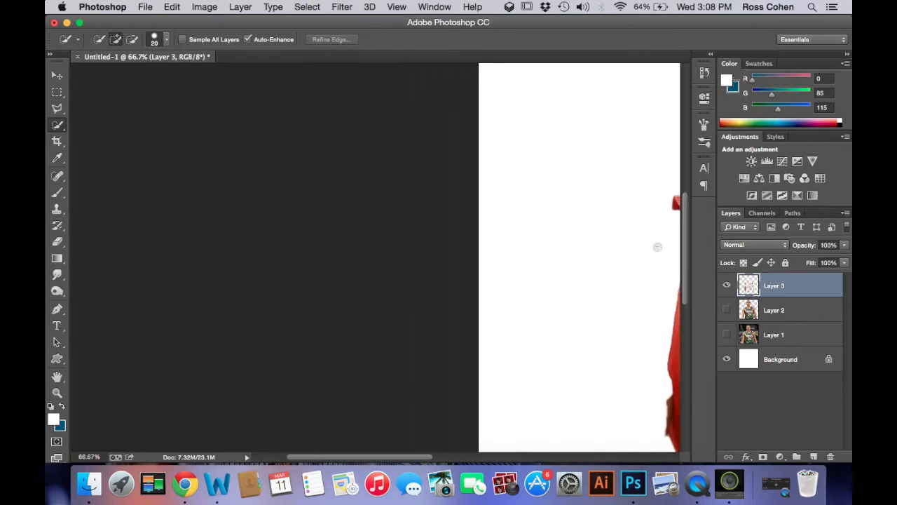
pyautogui.hscroll(9, 657, 247)
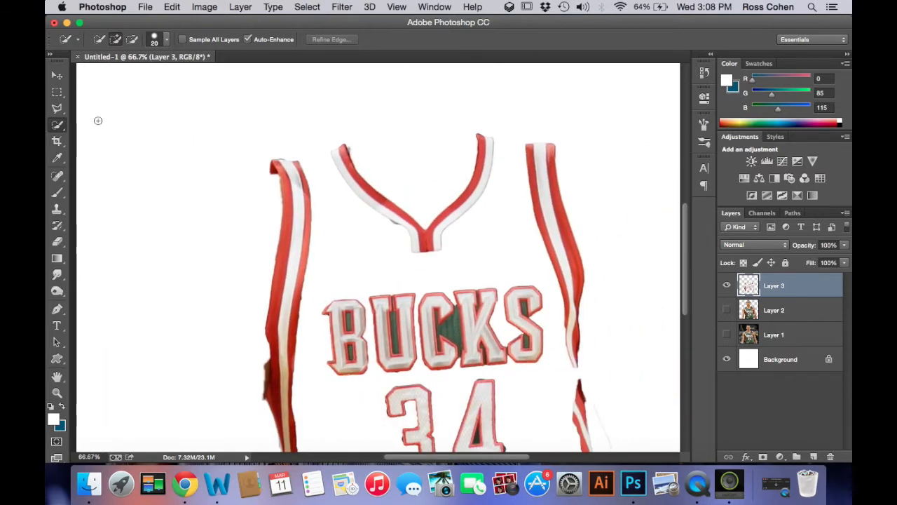
pyautogui.click(57, 109)
pyautogui.moveTo(56, 109); pyautogui.dragTo(77, 118)
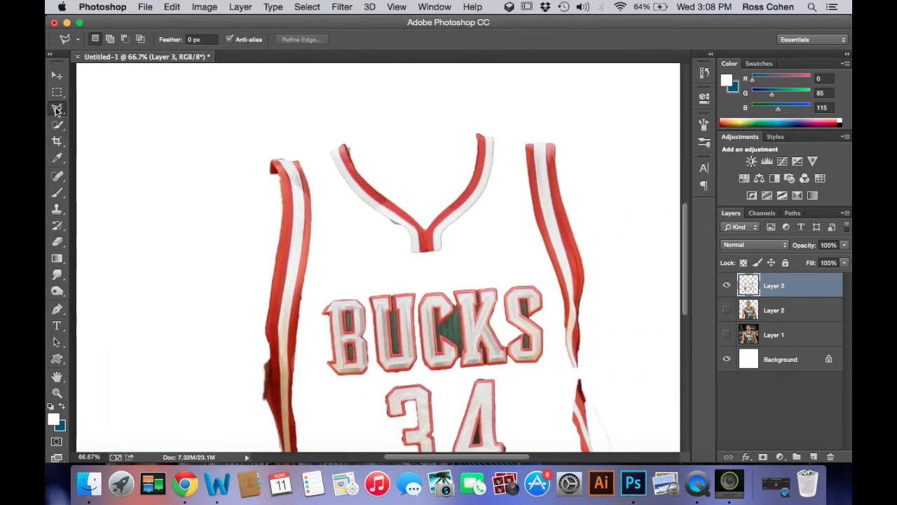
pyautogui.click(382, 216)
pyautogui.click(407, 227)
pyautogui.doubleClick(386, 240)
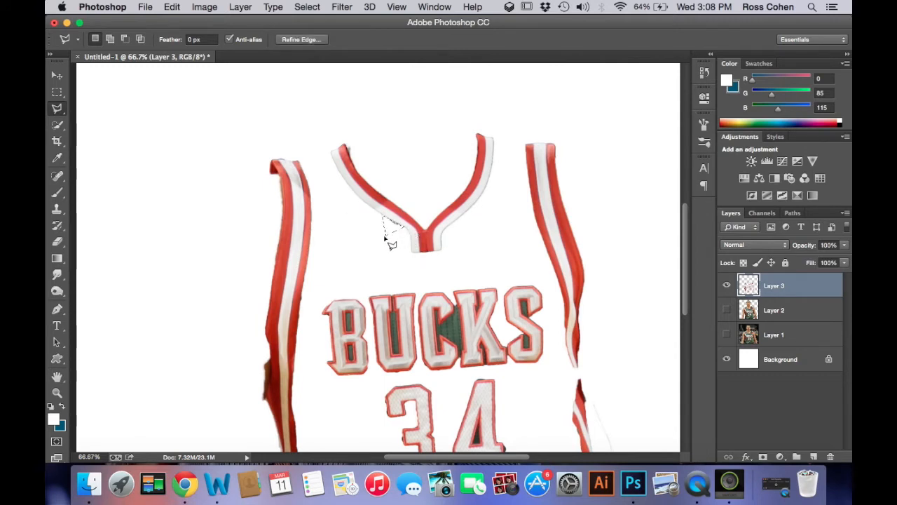
pyautogui.hotkey('ctrl', 'd')
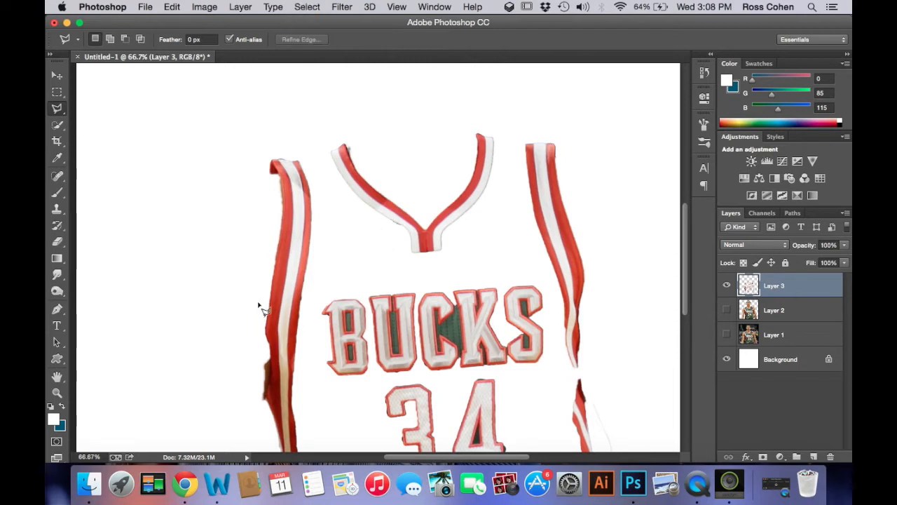
# Remove the stray brown patch along the outer edge of the jersey's armhole stripe beside the B.
pyautogui.click(265, 403)
pyautogui.click(251, 405)
pyautogui.doubleClick(253, 342)
pyautogui.press('super+d')
# Delete the leftover dark jersey patches around and inside the digits of the number 34.
pyautogui.scroll(-5, 502, 367)
pyautogui.hscroll(-2, 502, 367)
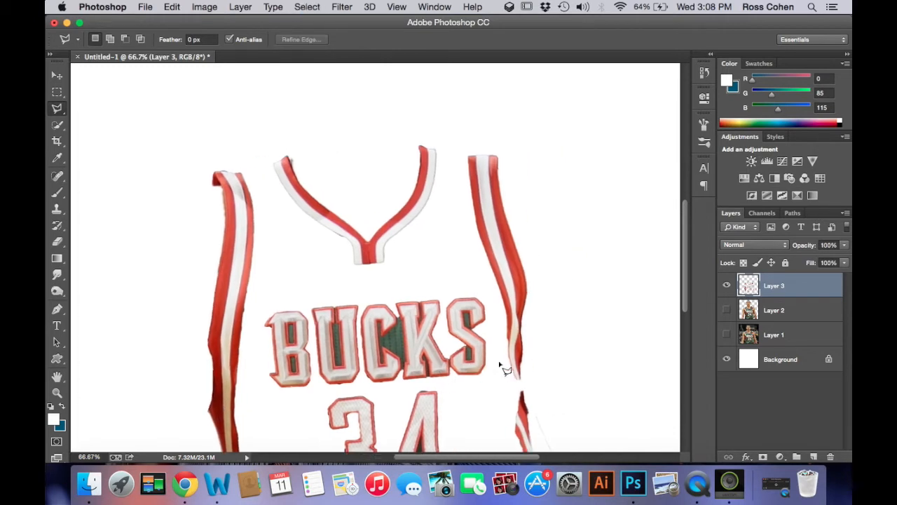
pyautogui.hscroll(3, 502, 367)
pyautogui.scroll(1, 502, 368)
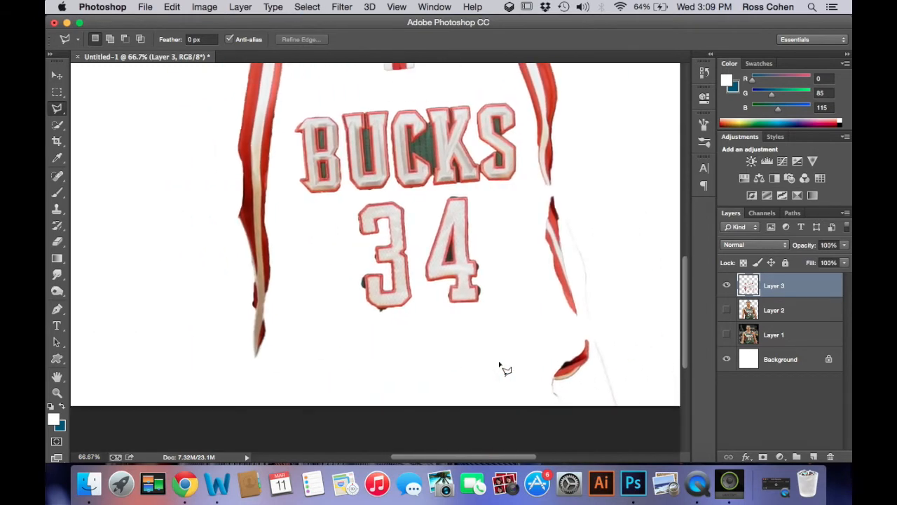
pyautogui.click(364, 270)
pyautogui.click(366, 294)
pyautogui.click(351, 294)
pyautogui.doubleClick(349, 277)
pyautogui.press('Delete')
pyautogui.press('super+d')
pyautogui.press('Delete')
pyautogui.press('super+d')
pyautogui.doubleClick(478, 270)
pyautogui.press('Delete')
pyautogui.press('super+d')
# Delete the leftover green jersey fabric inside and between the BUCKS letters, using the Polygonal Lasso and Quick Selection tools.
pyautogui.doubleClick(497, 158)
pyautogui.press('Delete')
pyautogui.press('super+d')
pyautogui.press('w')
pyautogui.moveTo(422, 137); pyautogui.dragTo(428, 160)
pyautogui.press('Delete')
pyautogui.press('super+d')
pyautogui.press('l')
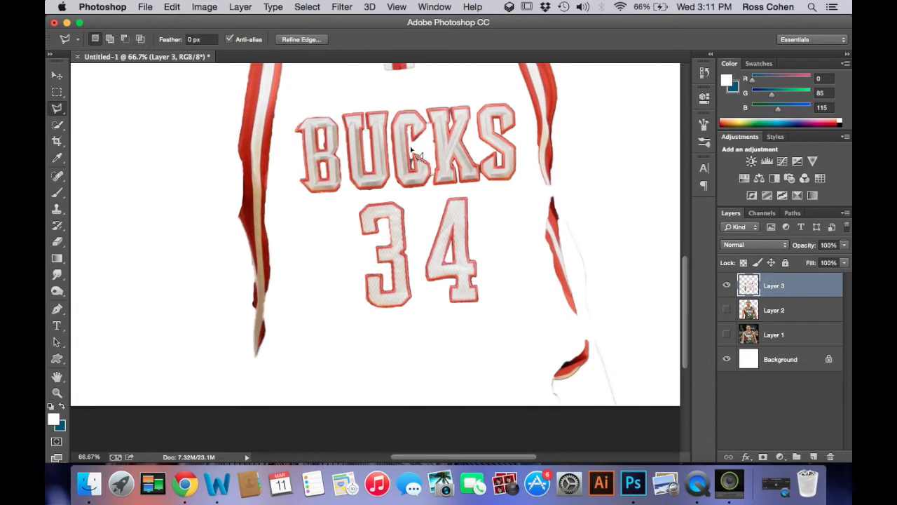
# Show the player cutout layer again and duplicate it.
pyautogui.scroll(-5, 403, 274)
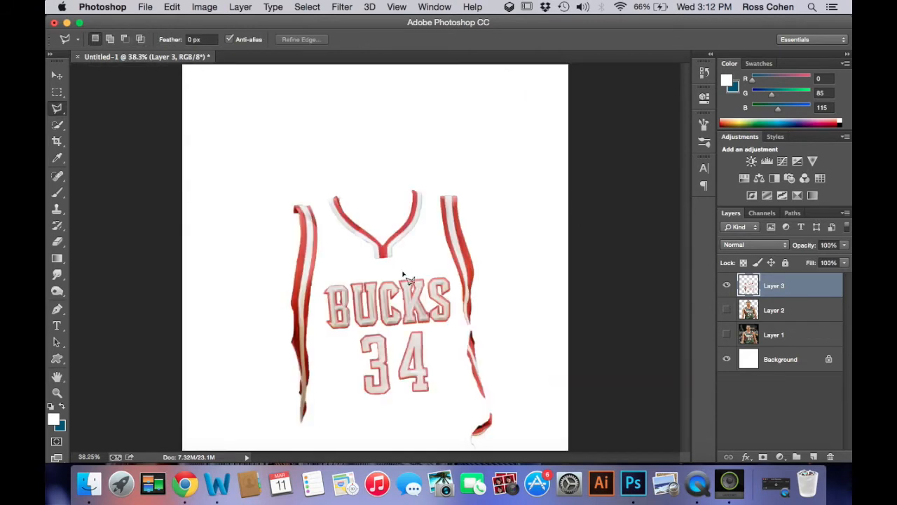
pyautogui.click(727, 310)
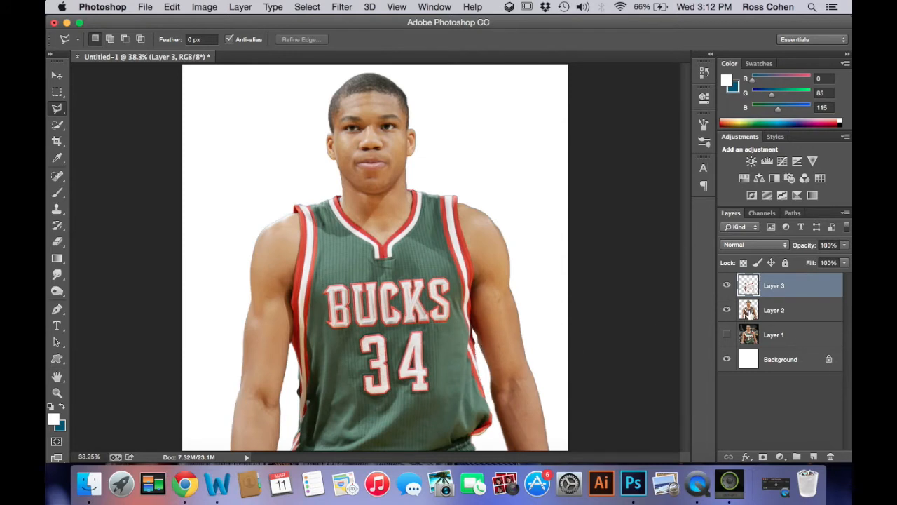
pyautogui.click(751, 312)
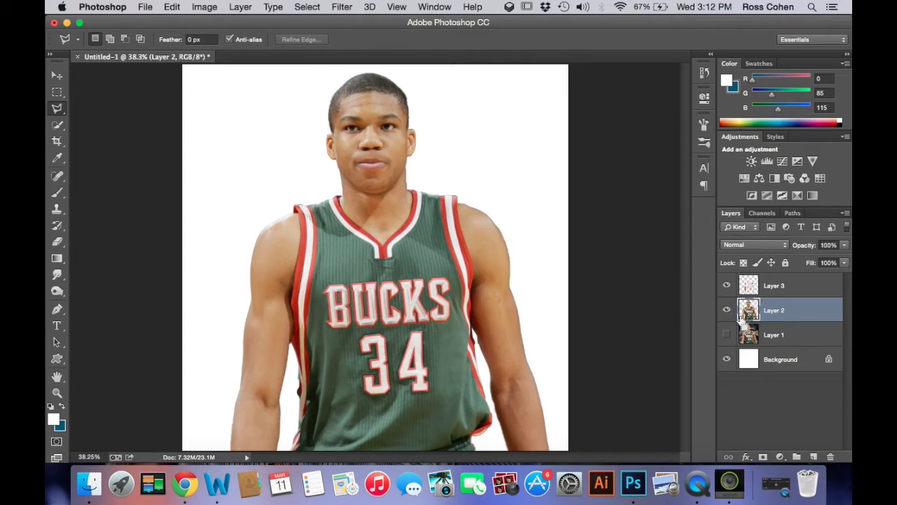
pyautogui.press('super+j')
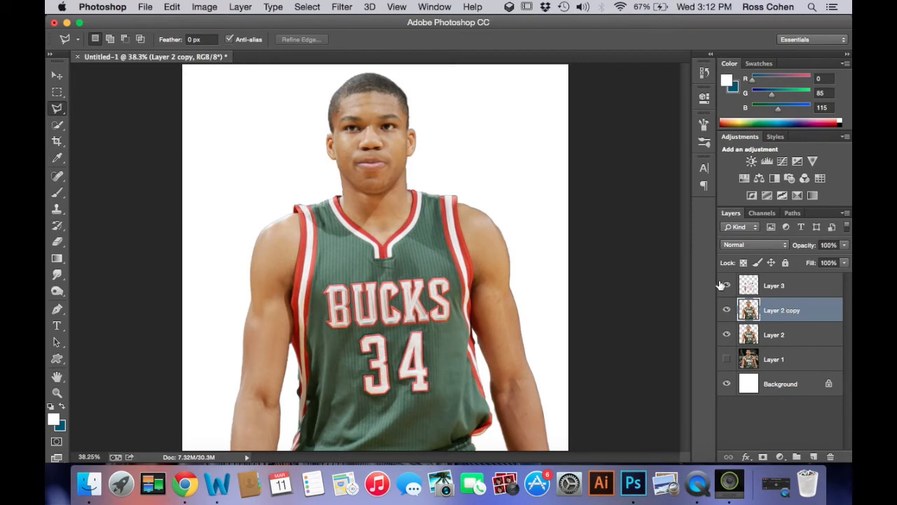
# Load the duplicated player layer's outline as a selection.
pyautogui.keyDown('super'); pyautogui.click(748, 314); pyautogui.keyUp('super')
pyautogui.doubleClick(748, 313)
pyautogui.click(813, 65)
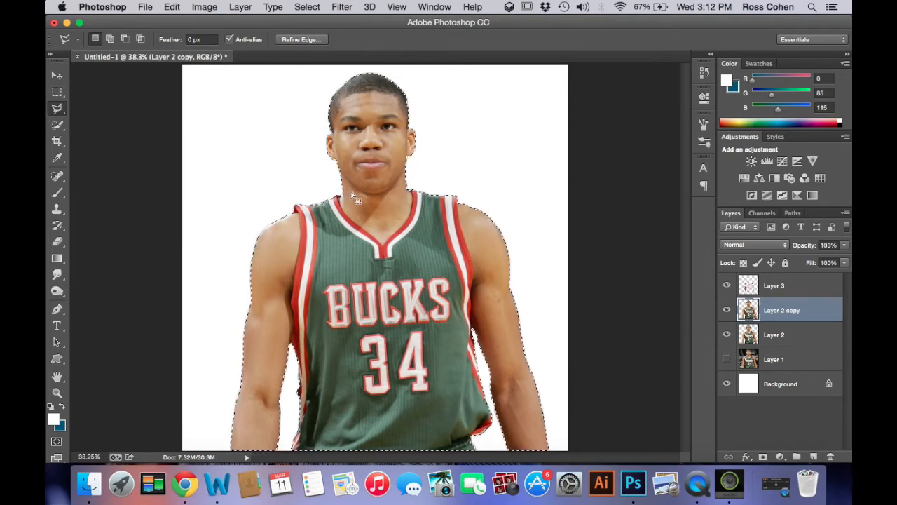
# Sample a dark green (RGB 55, 67, 42) from the jersey's lower shaded area and make it the foreground color.
pyautogui.click(52, 158)
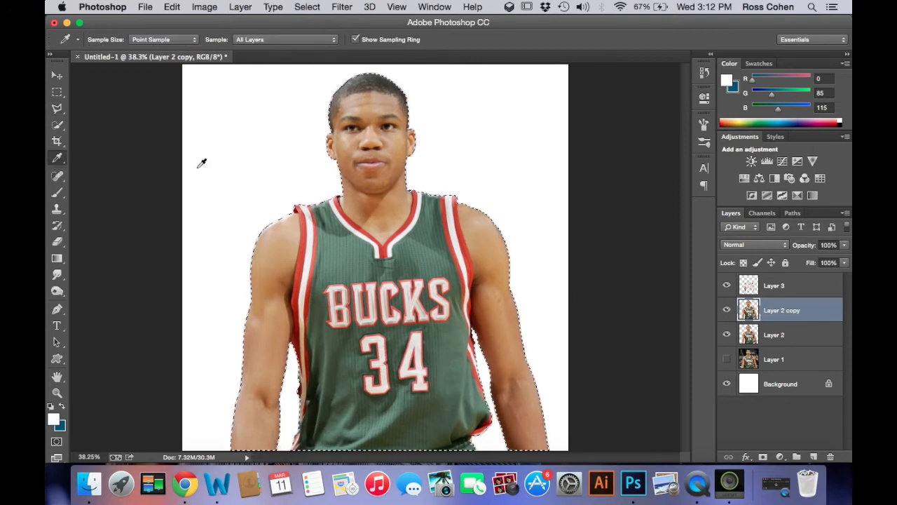
pyautogui.click(331, 383)
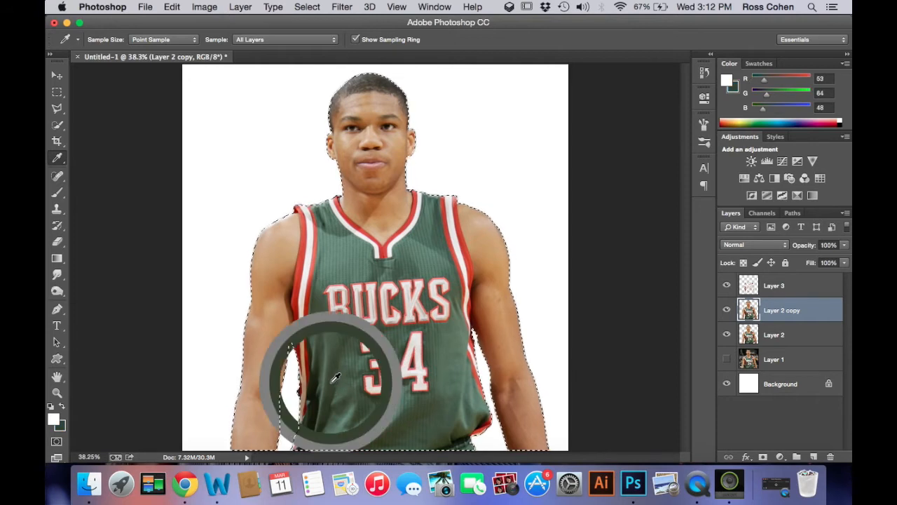
pyautogui.click(430, 262)
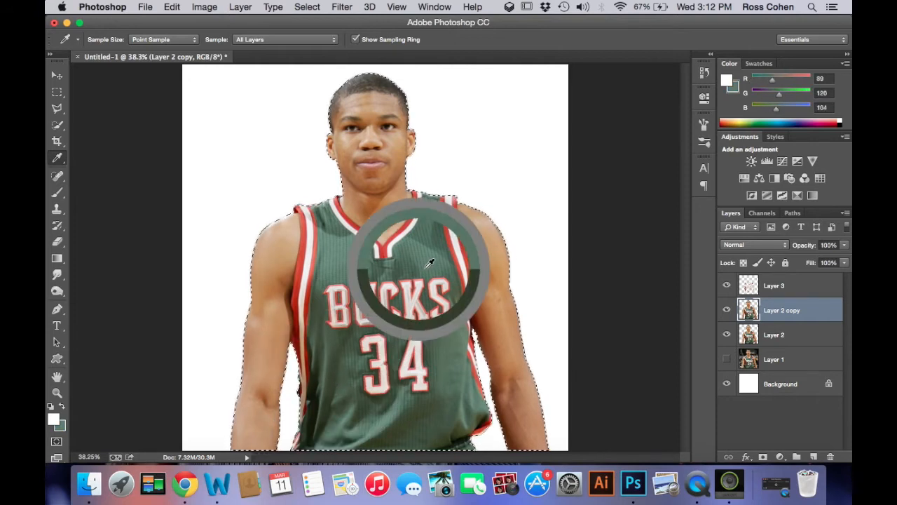
pyautogui.moveTo(432, 262); pyautogui.dragTo(336, 367)
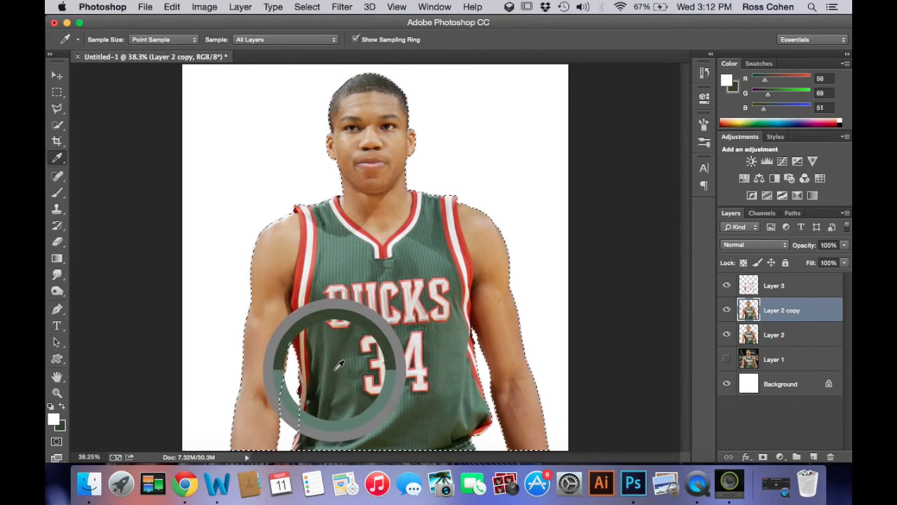
pyautogui.moveTo(346, 382); pyautogui.dragTo(389, 429)
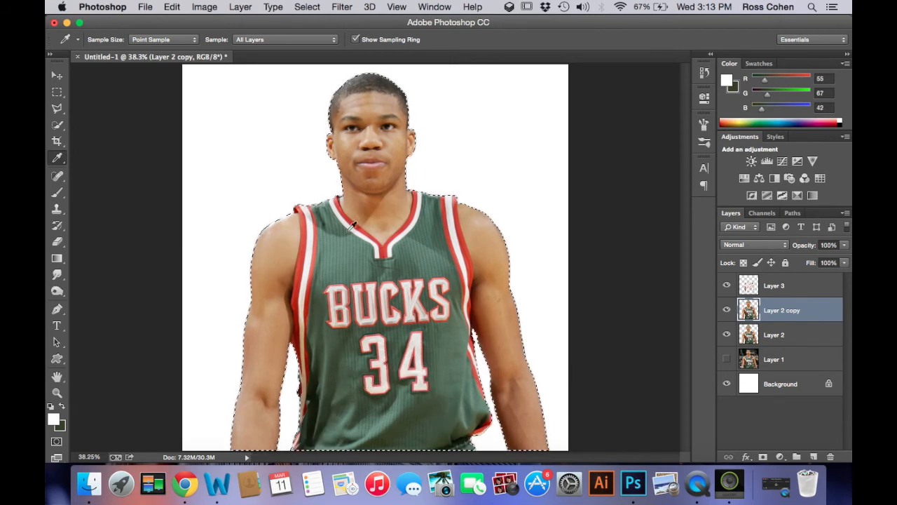
pyautogui.click(61, 408)
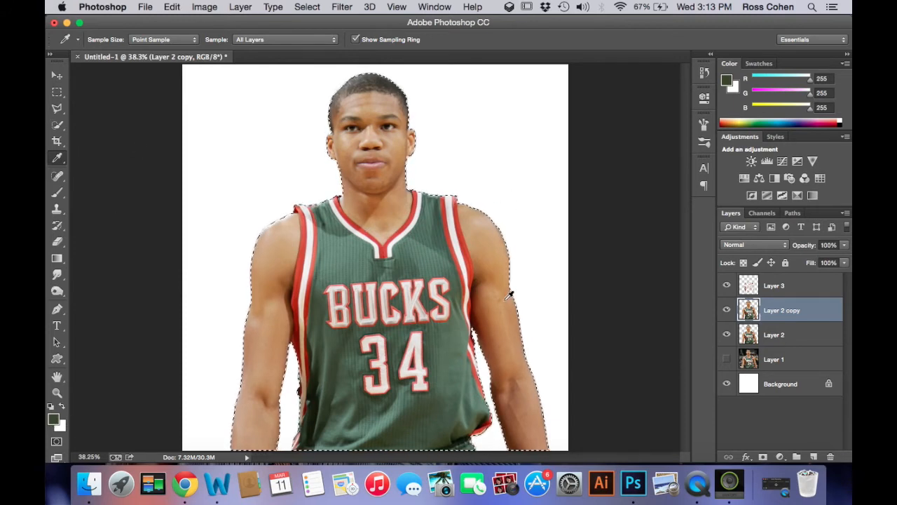
# Try filling the selected player silhouette with the foreground color in Normal mode at 100% opacity, and undo the fill.
pyautogui.click(174, 6)
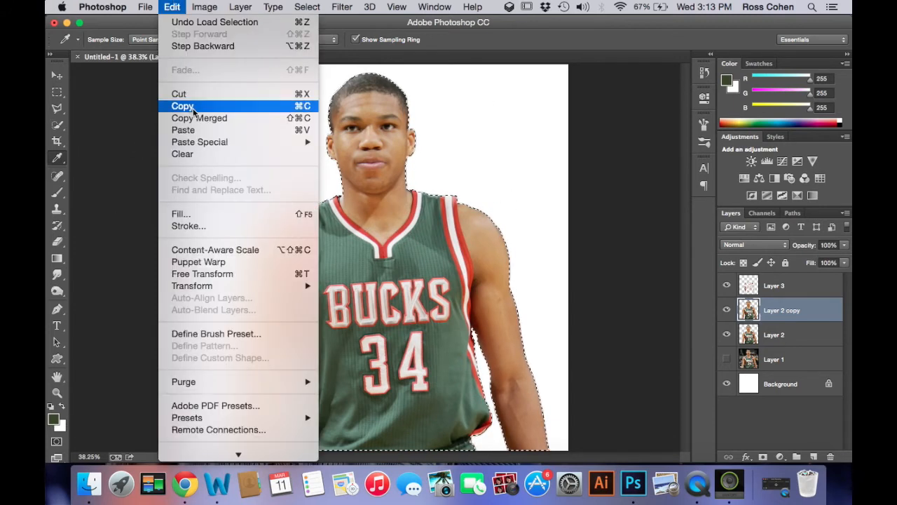
pyautogui.click(198, 217)
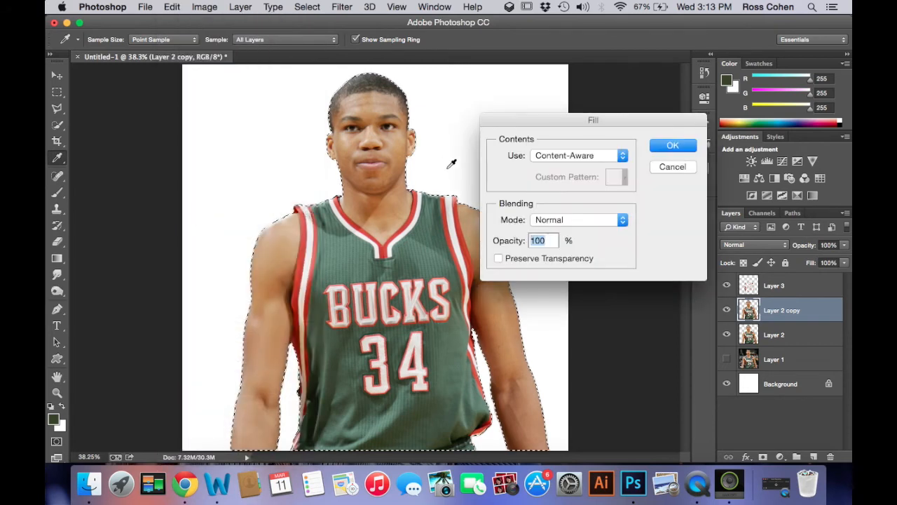
pyautogui.click(612, 157)
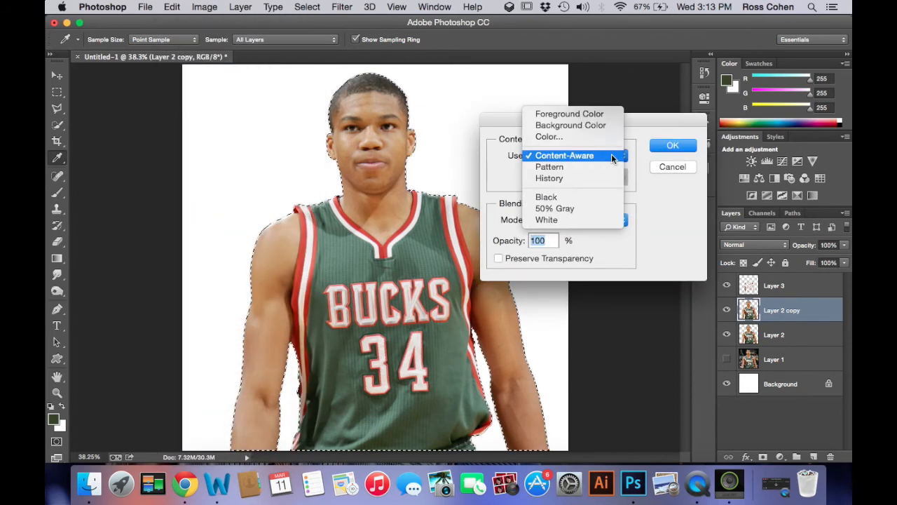
pyautogui.click(593, 115)
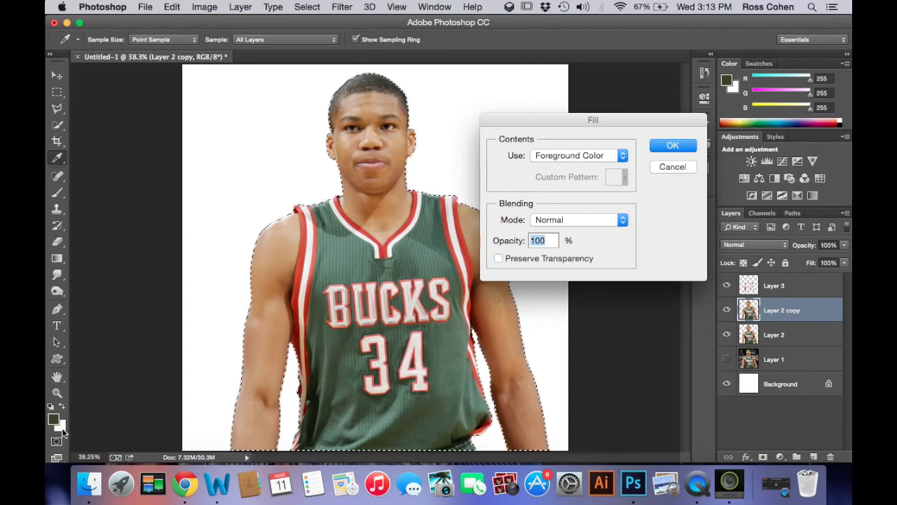
pyautogui.click(574, 155)
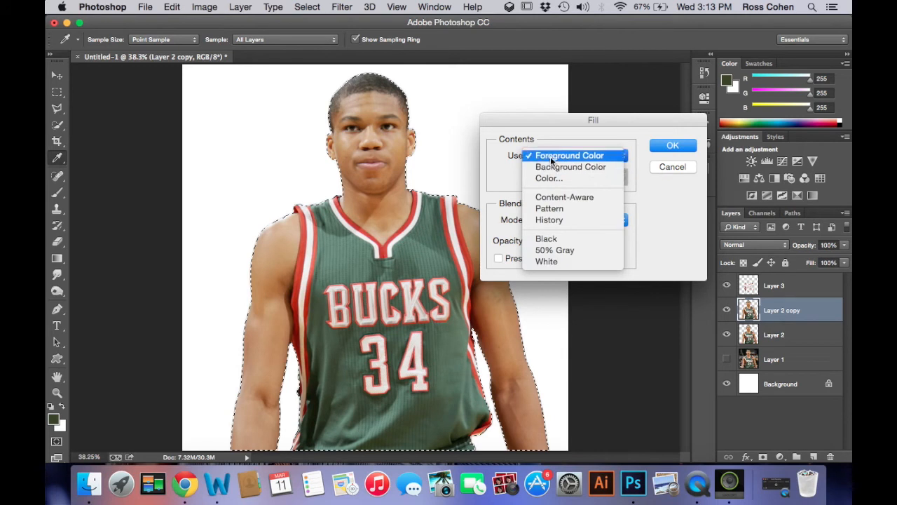
pyautogui.click(555, 155)
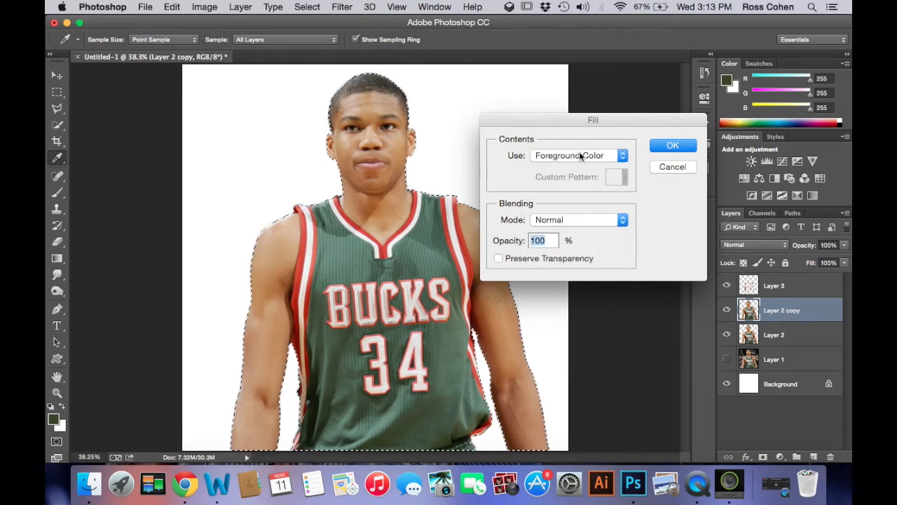
pyautogui.click(672, 146)
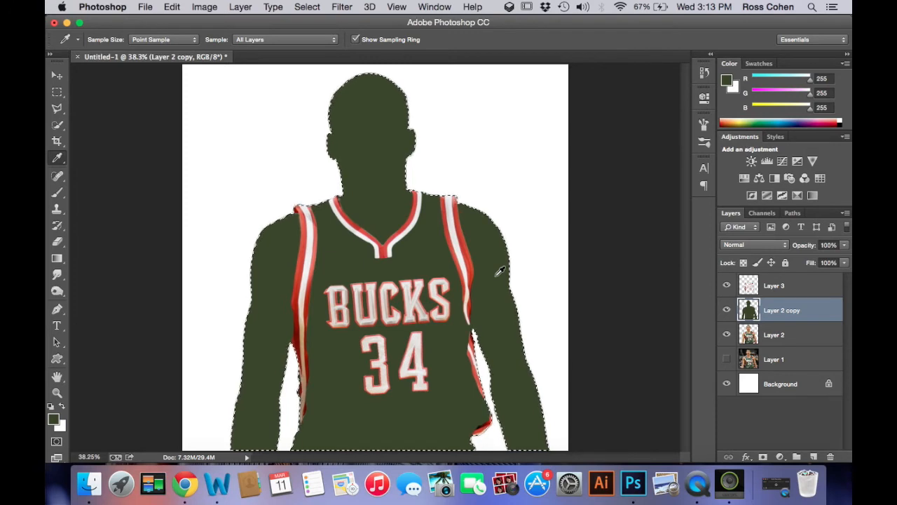
pyautogui.press('super+z')
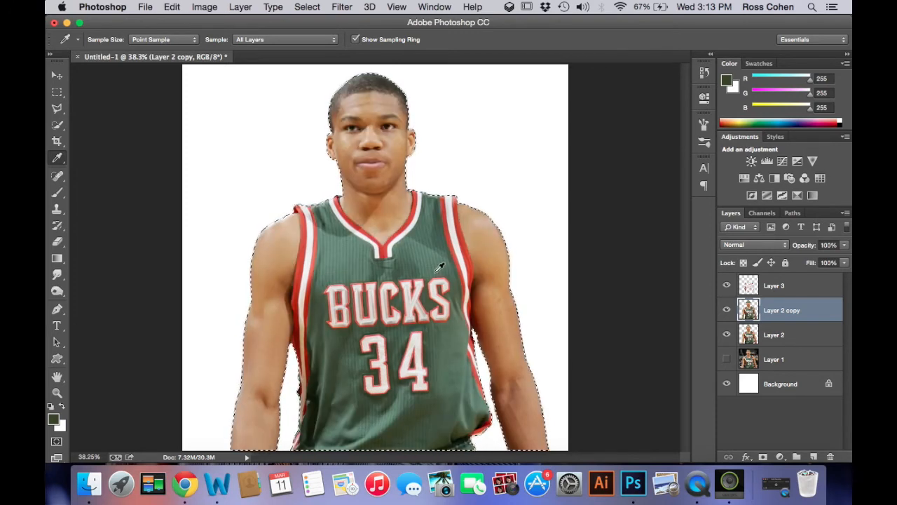
# Sample a mid green (RGB 88, 119, 104) from the jersey's chest as background color, fill the selected player silhouette with it, and deselect.
pyautogui.click(440, 264)
pyautogui.moveTo(440, 263); pyautogui.dragTo(438, 261)
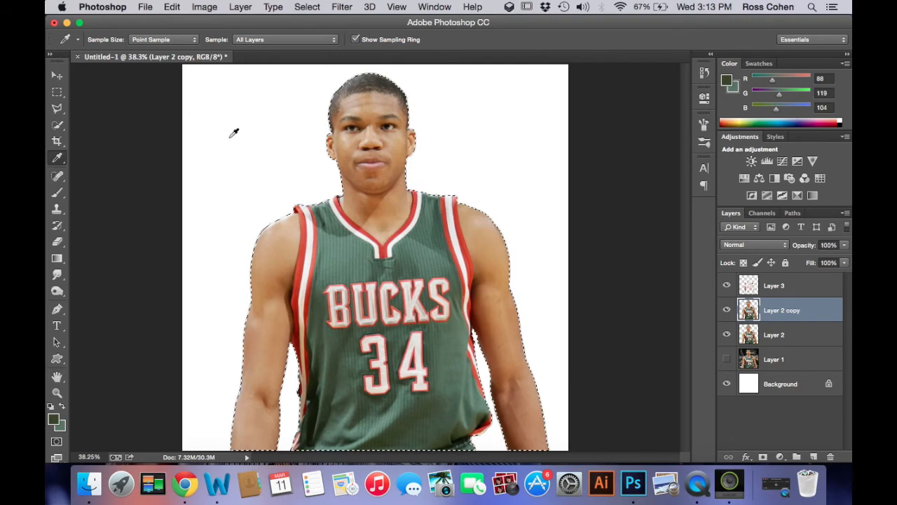
pyautogui.click(168, 7)
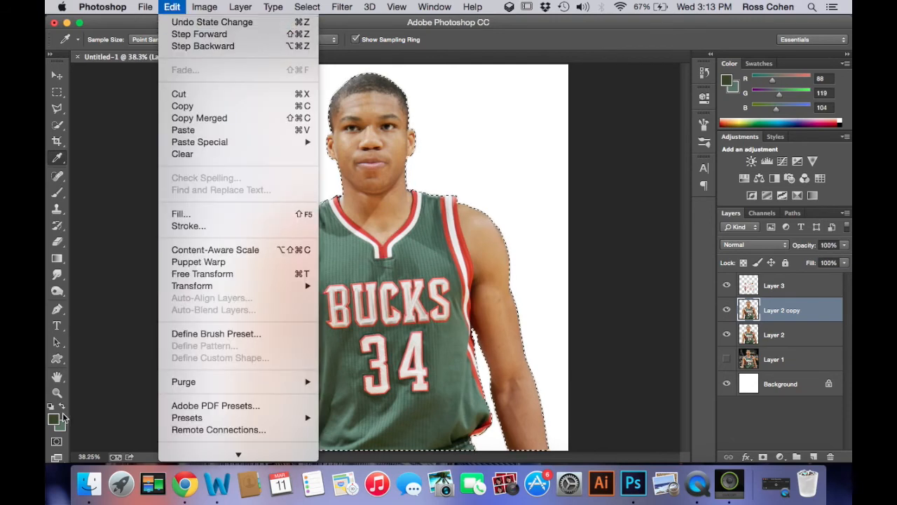
pyautogui.click(181, 214)
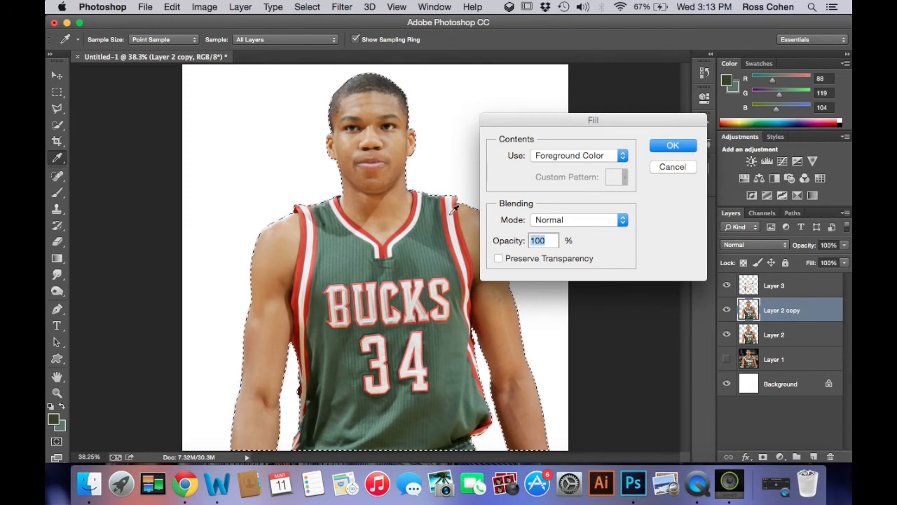
pyautogui.click(578, 154)
pyautogui.click(568, 167)
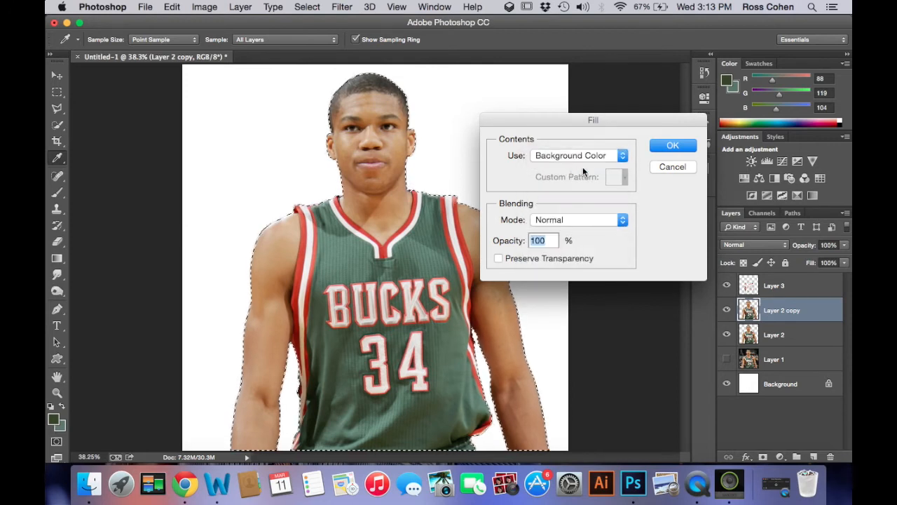
pyautogui.click(672, 145)
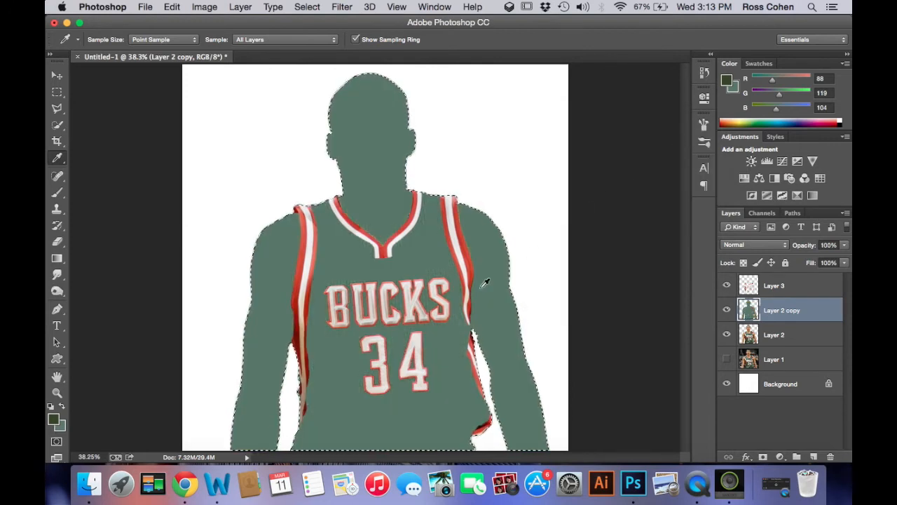
pyautogui.press('super+d')
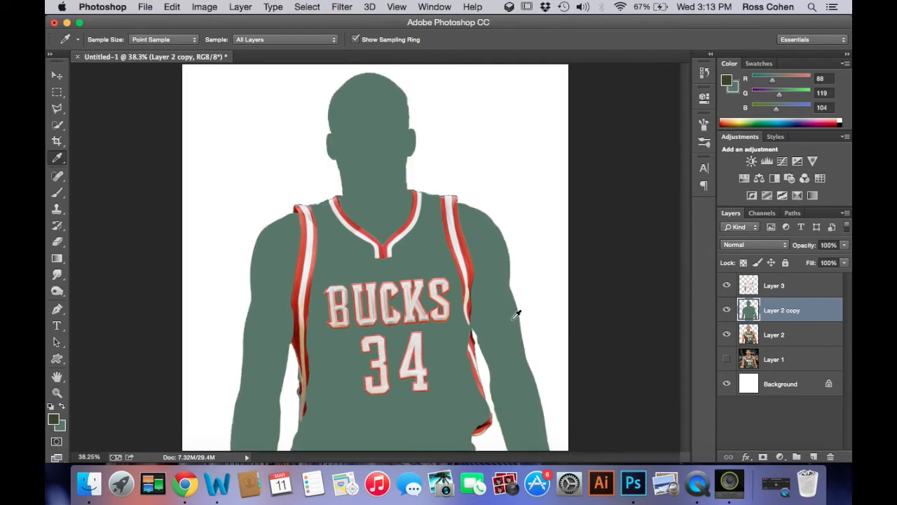
# Add a new empty layer directly above the hidden original photo, Layer 1.
pyautogui.press('super+minus')
pyautogui.press('super+minus')
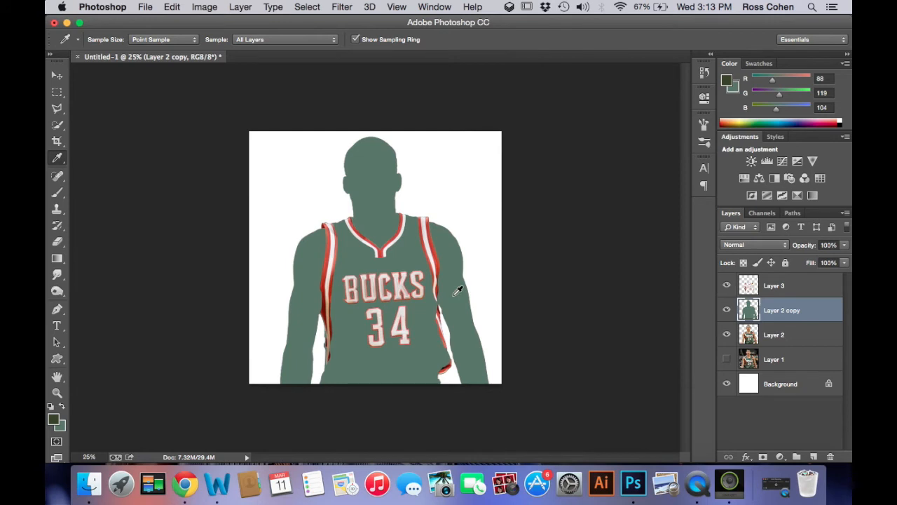
pyautogui.click(57, 75)
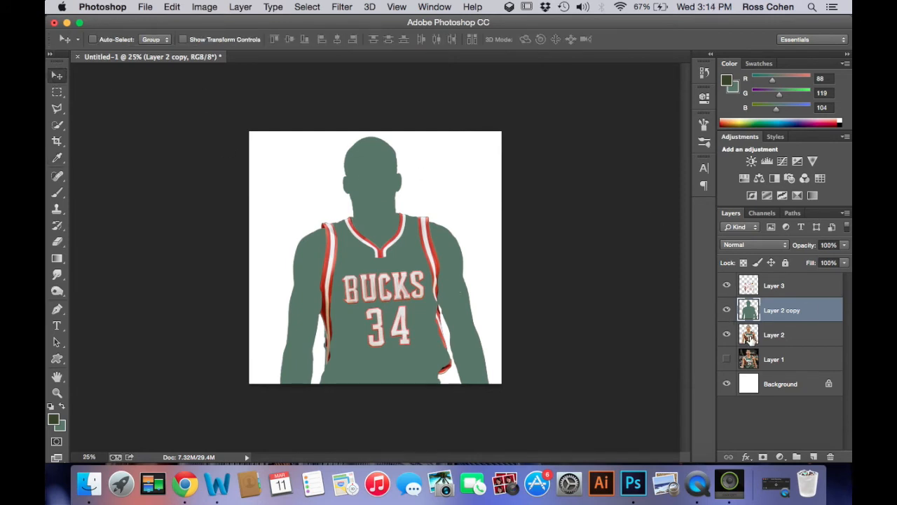
pyautogui.click(748, 340)
pyautogui.click(761, 358)
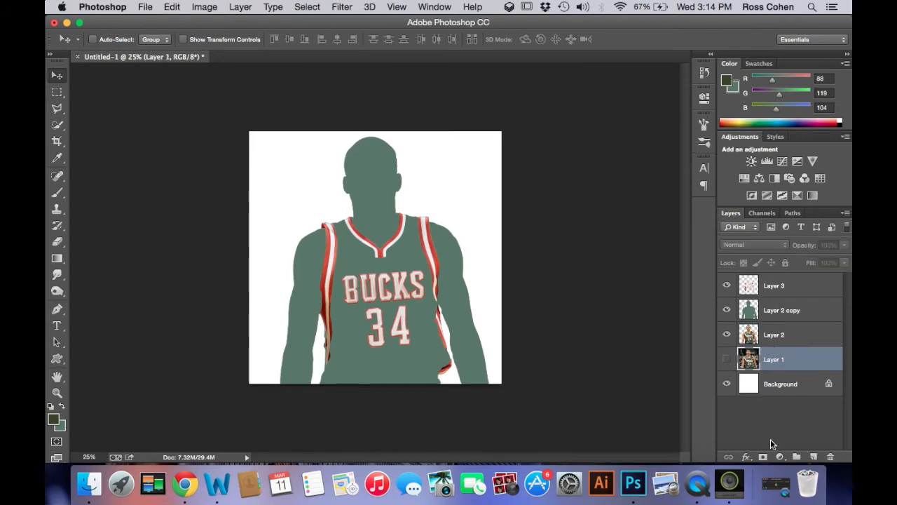
pyautogui.click(813, 457)
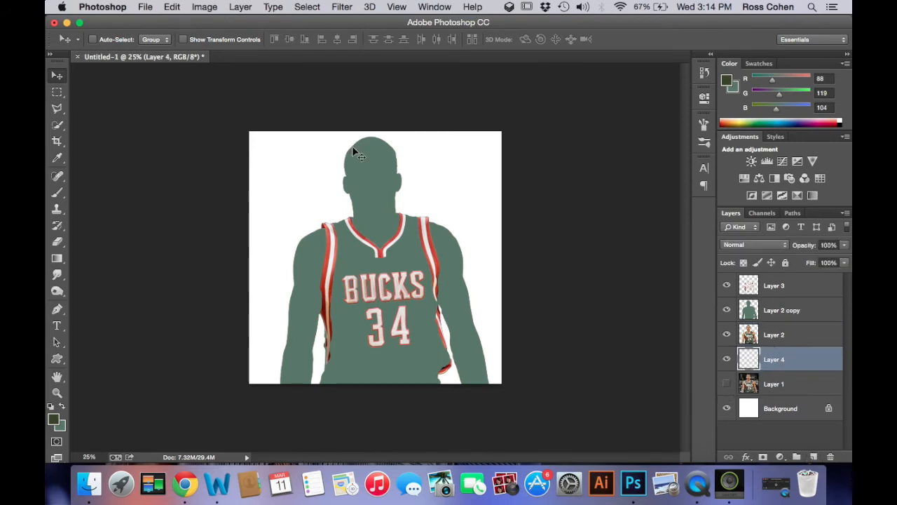
# Sample red (RGB 190, 41, 27) from the jersey trim as background color and fill the new layer with it at 100% opacity.
pyautogui.click(57, 157)
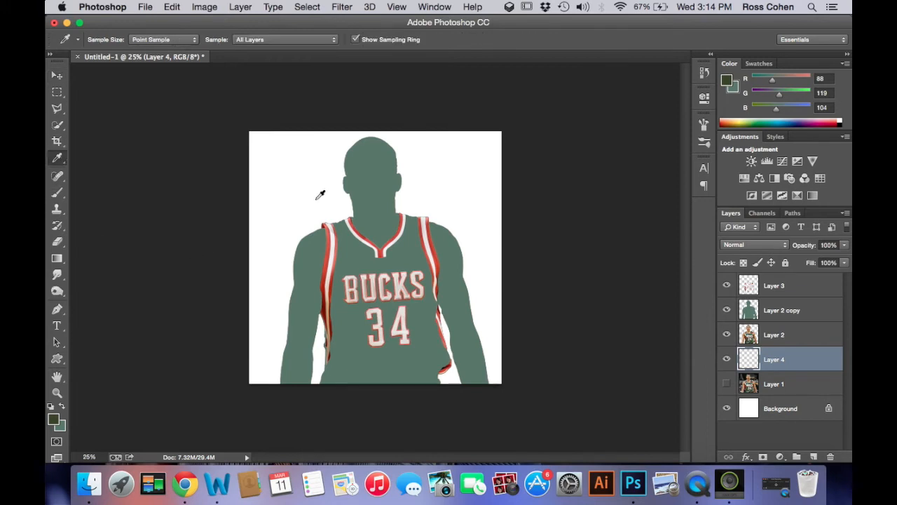
pyautogui.moveTo(327, 280); pyautogui.dragTo(326, 277)
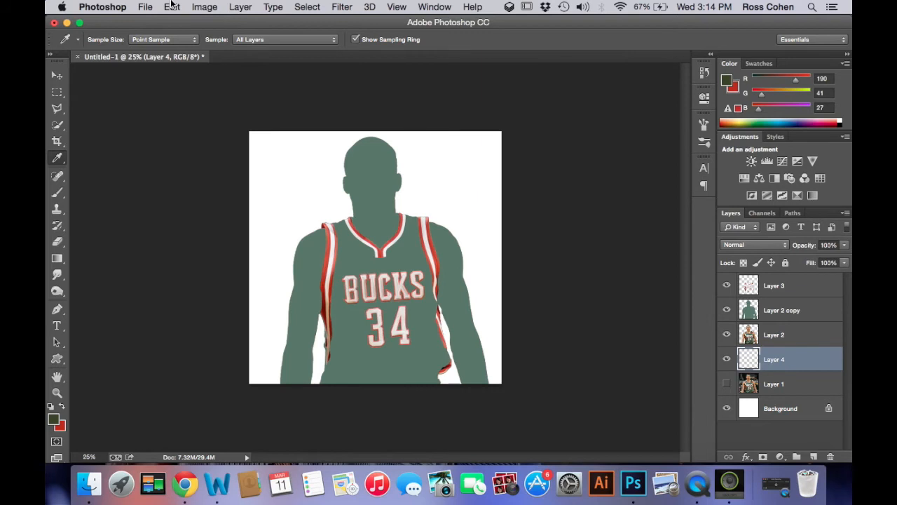
pyautogui.click(172, 6)
pyautogui.click(210, 213)
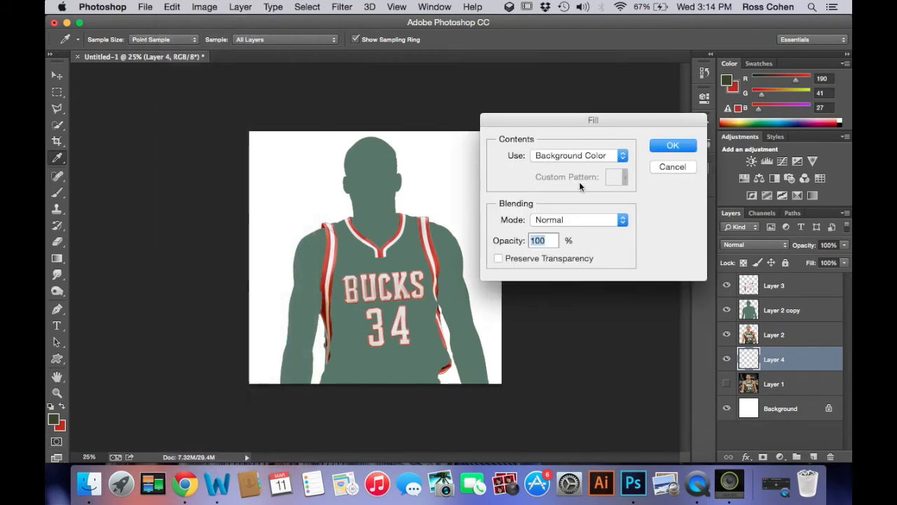
pyautogui.click(668, 147)
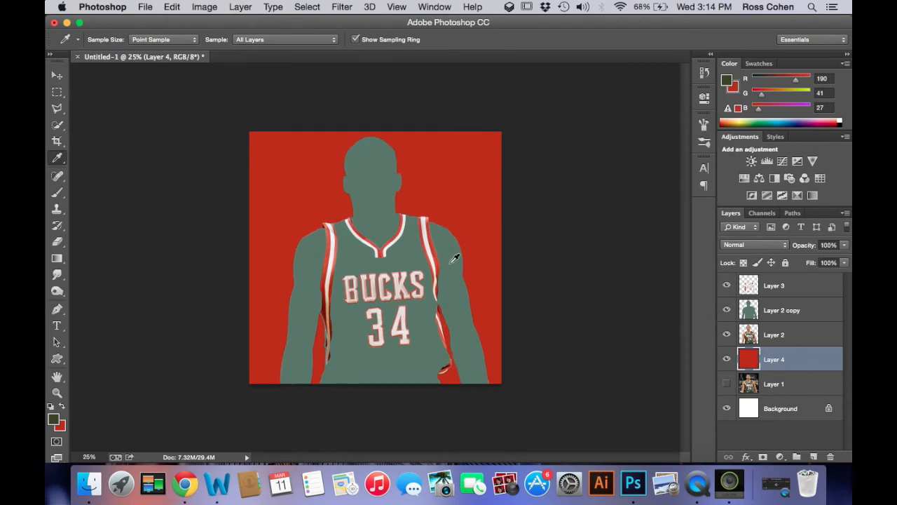
# Start a horizontal text line in the upper-left area of the canvas with the NBA Bucks font at 72 pt.
pyautogui.click(56, 75)
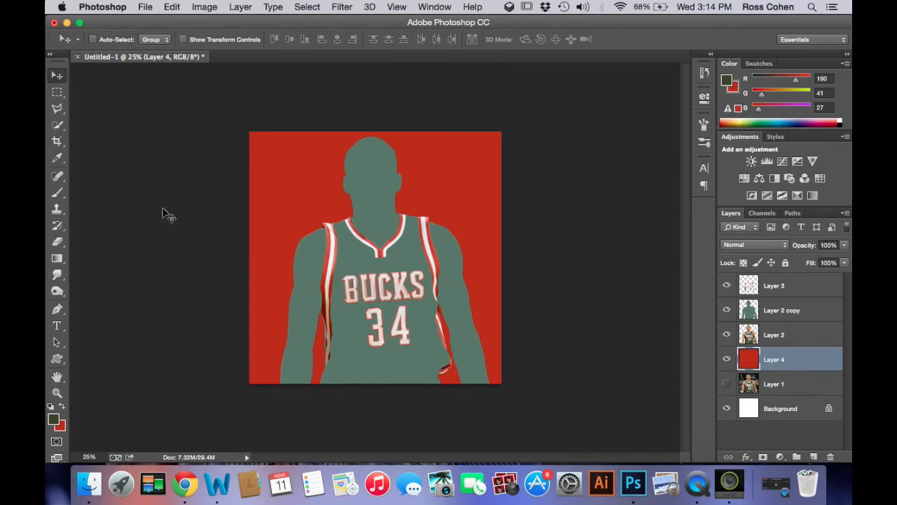
pyautogui.click(57, 326)
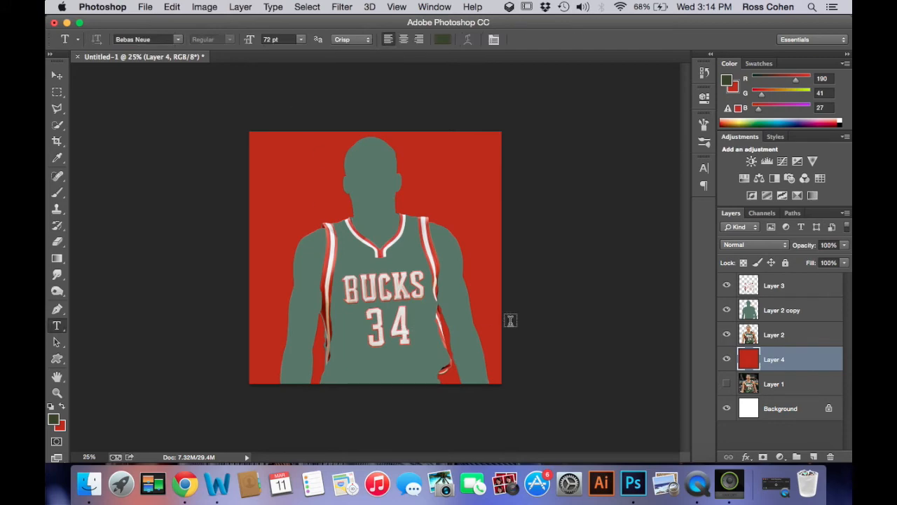
pyautogui.click(263, 177)
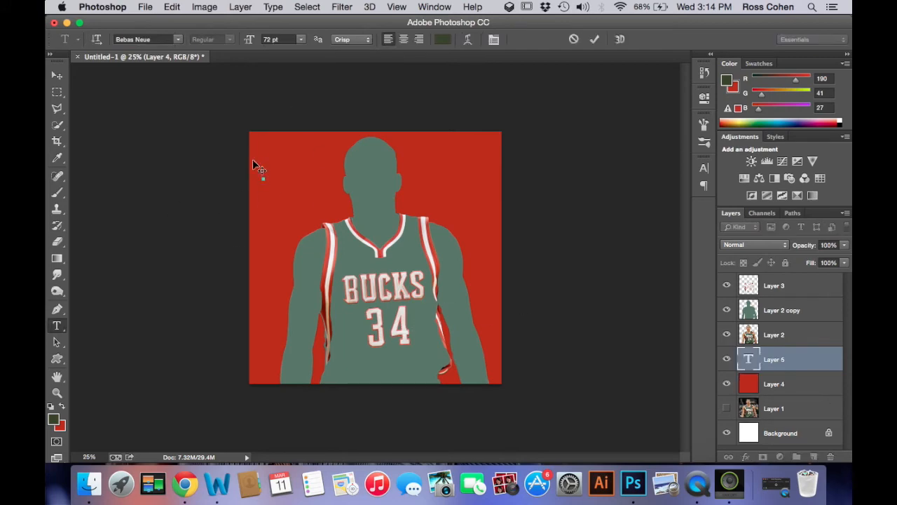
pyautogui.click(179, 41)
pyautogui.scroll(-10, 183, 45)
pyautogui.scroll(-20, 182, 43)
pyautogui.scroll(10, 182, 42)
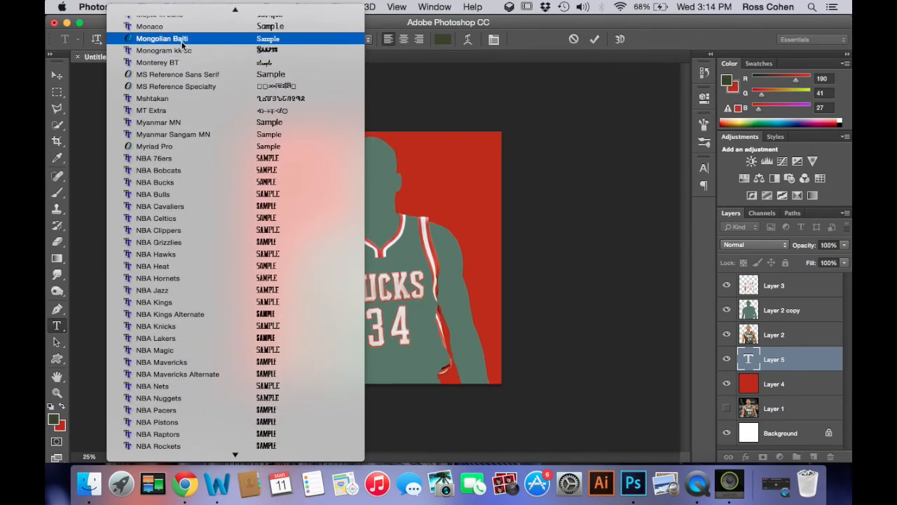
pyautogui.scroll(-4, 182, 44)
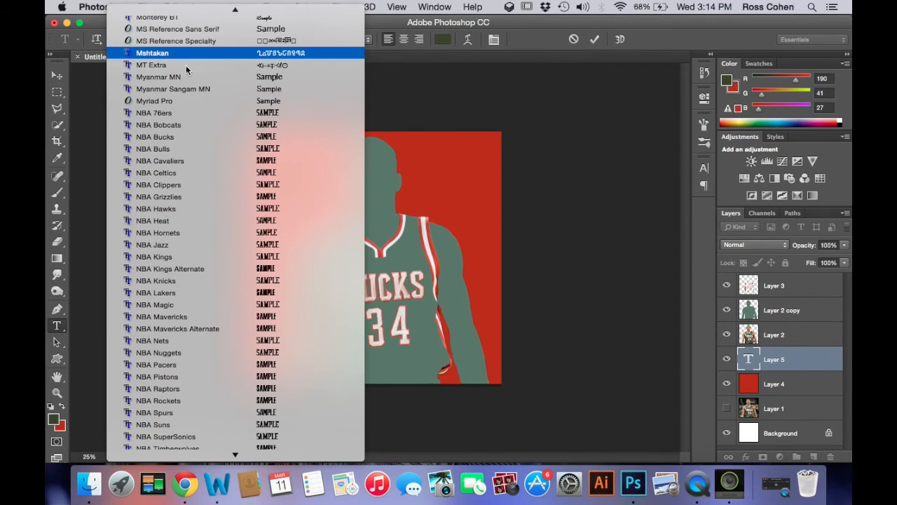
pyautogui.scroll(-1, 203, 149)
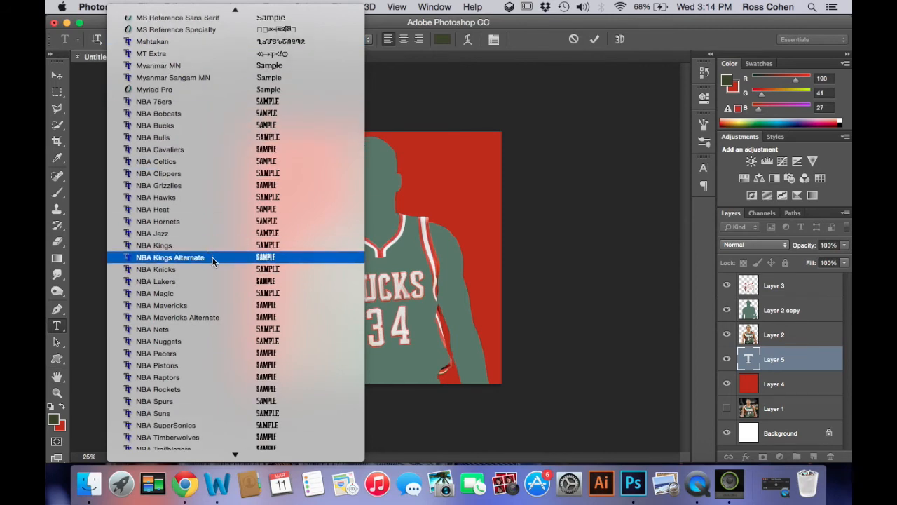
pyautogui.scroll(-2, 211, 261)
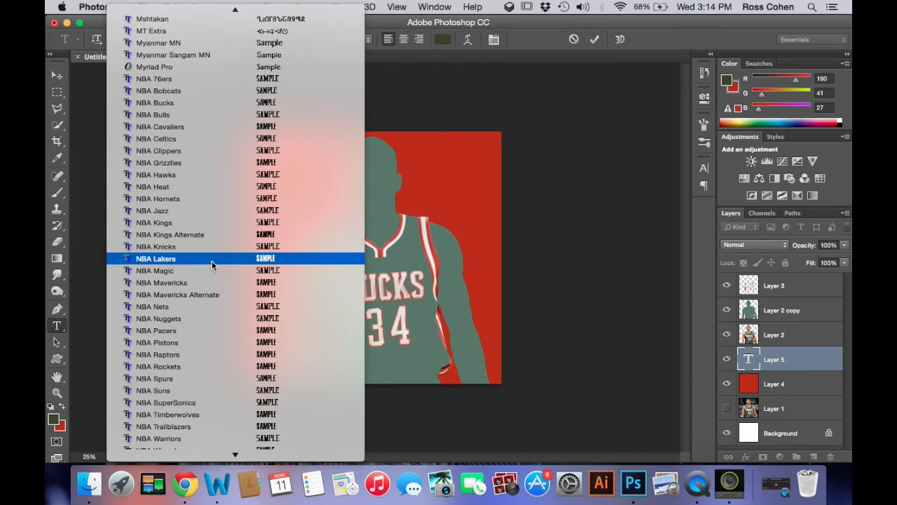
pyautogui.click(205, 105)
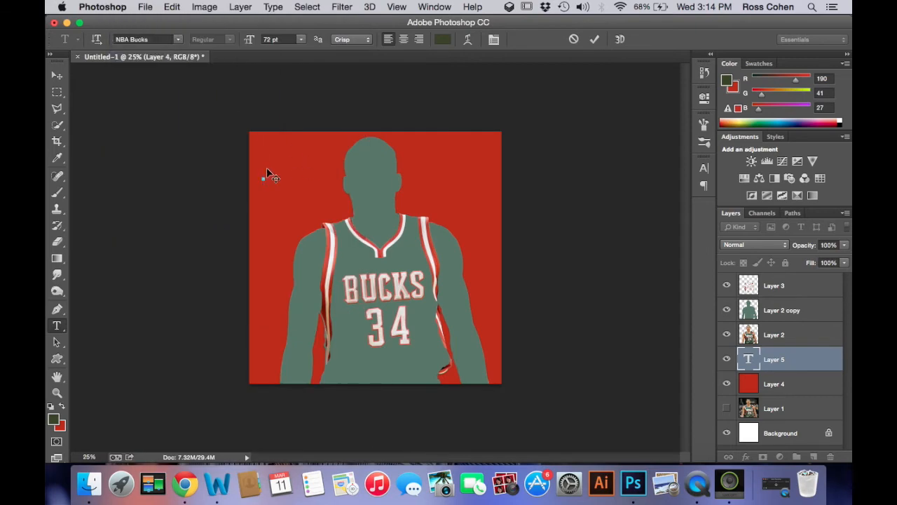
# Set the text color to white.
pyautogui.click(443, 39)
pyautogui.moveTo(449, 140); pyautogui.dragTo(416, 124)
pyautogui.click(708, 119)
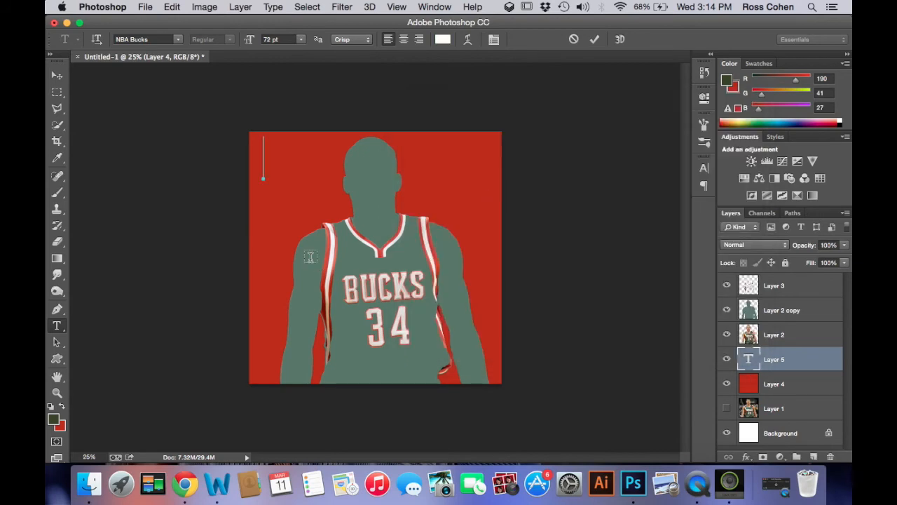
# Switch to Chrome, check the spelling of the player's surname in the image search, and open the front-facing summer league photo.
pyautogui.click(185, 484)
pyautogui.hscroll(-5, 130, 147)
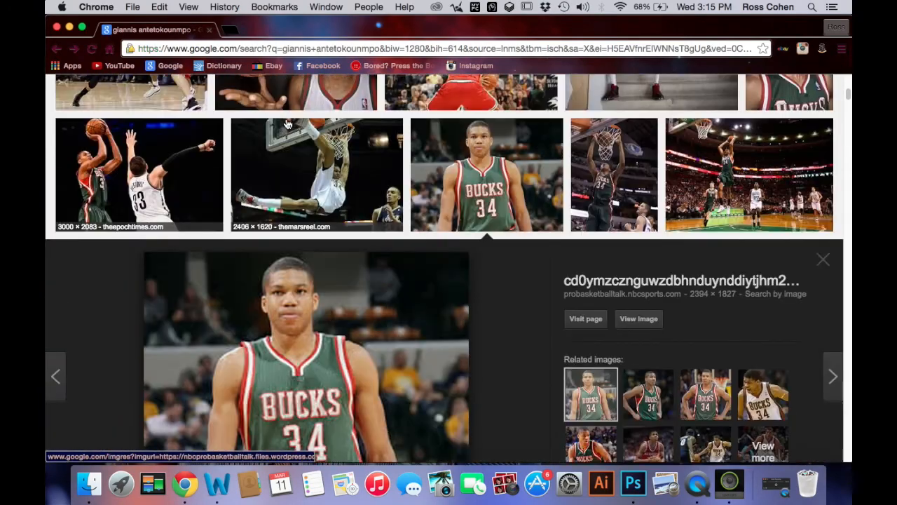
pyautogui.moveTo(237, 99); pyautogui.dragTo(181, 102)
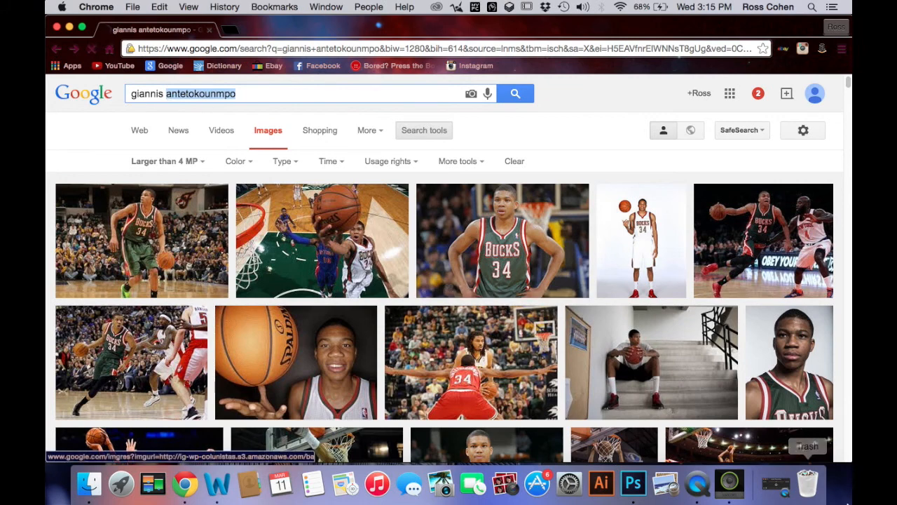
pyautogui.click(524, 269)
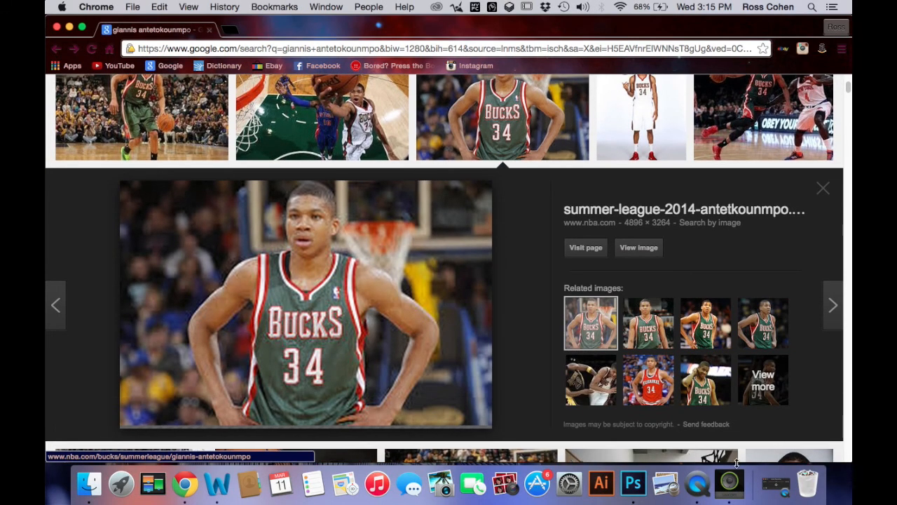
# Switch back to Photoshop, set the font to NBA Bucks, and enter ANTETOKOUNMPO as the text behind the player.
pyautogui.click(633, 484)
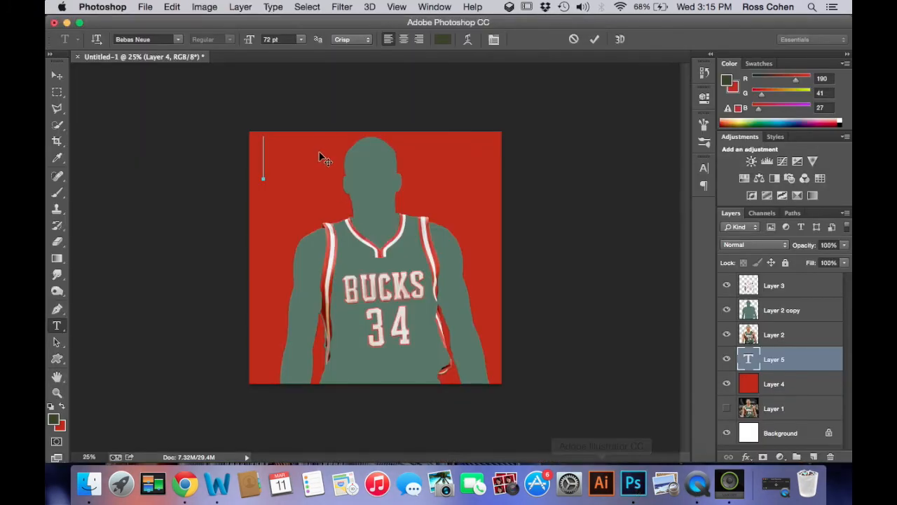
pyautogui.click(178, 39)
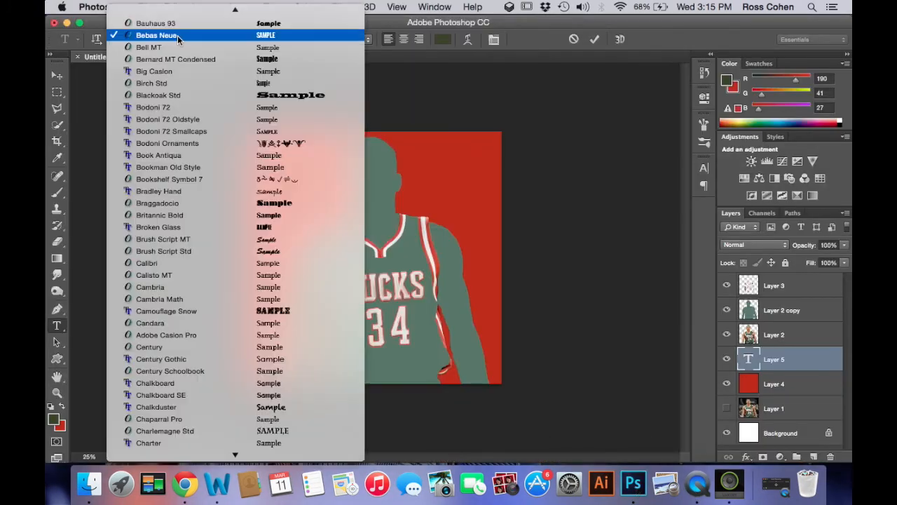
pyautogui.scroll(-10, 185, 101)
pyautogui.scroll(-15, 186, 102)
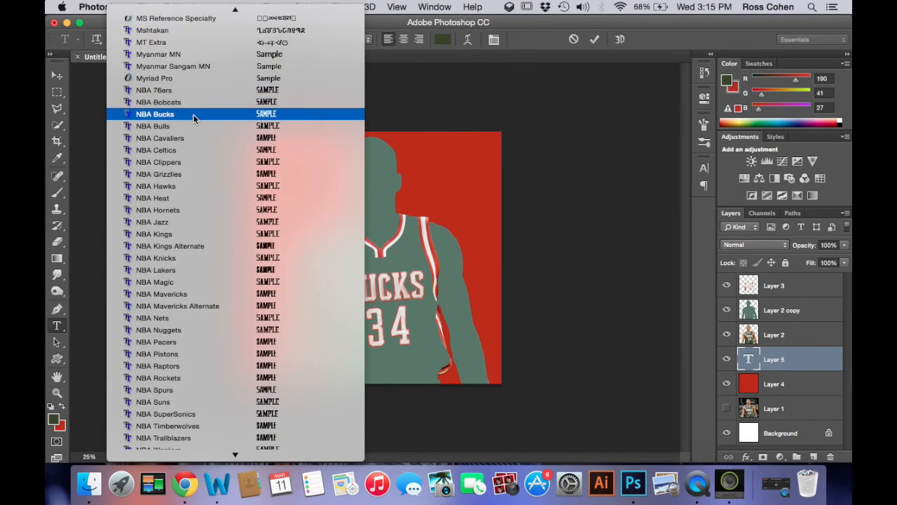
pyautogui.click(194, 117)
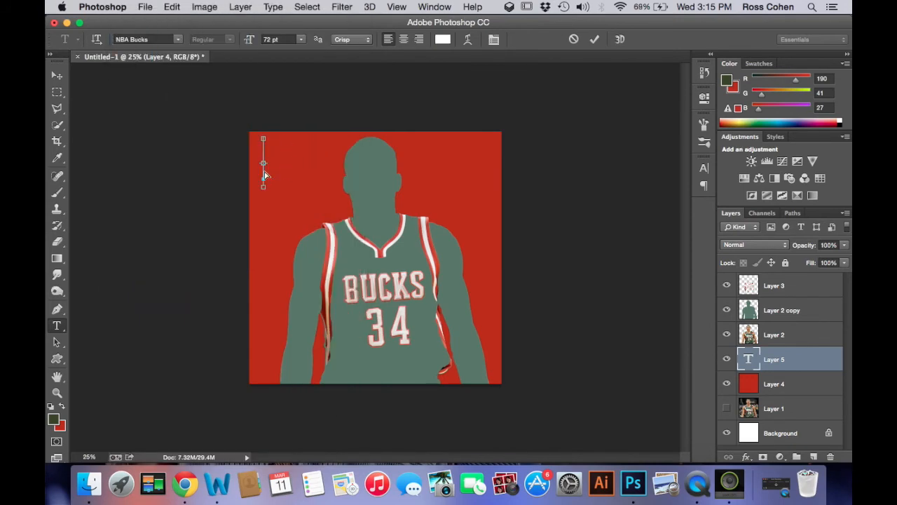
pyautogui.write('ANTETOKOUNMPO')
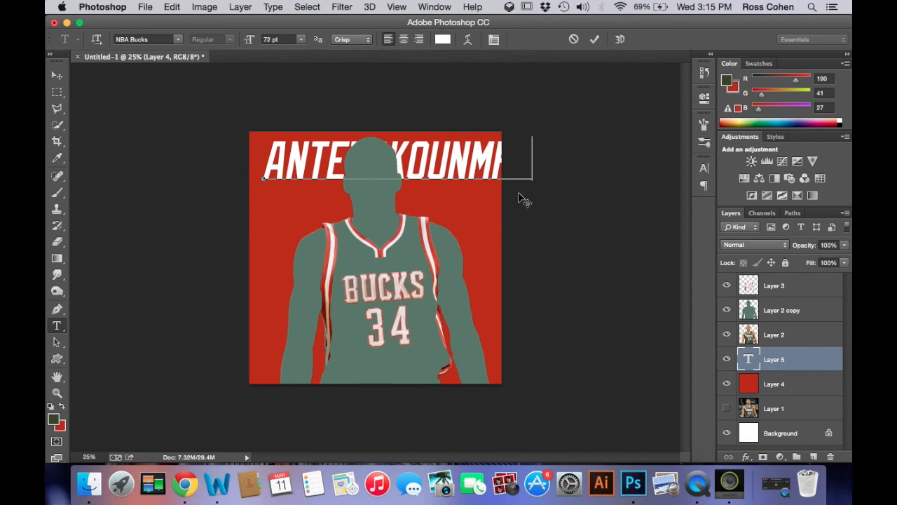
pyautogui.click(595, 40)
# Scale the ANTETOKOUNMPO text proportionally to 89.56% and position it to fit across the canvas at the top.
pyautogui.press('super+t')
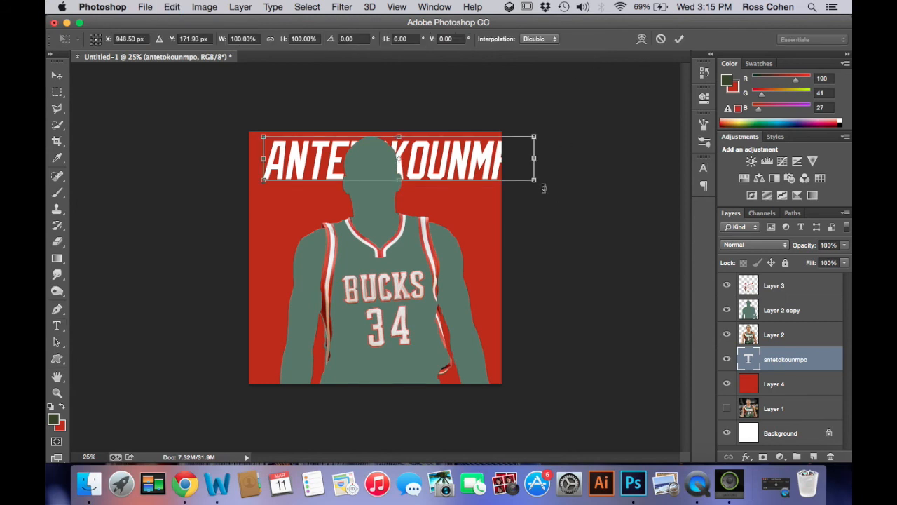
pyautogui.moveTo(537, 181); pyautogui.dragTo(496, 174)
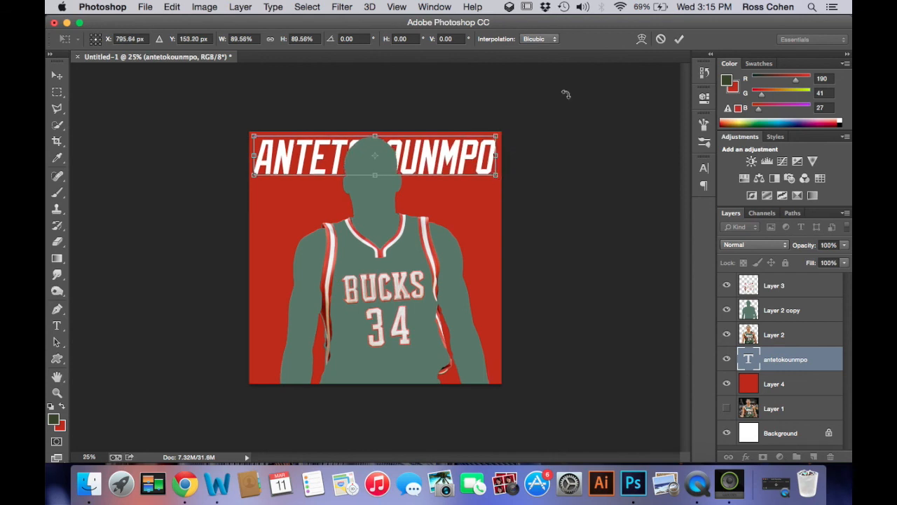
pyautogui.click(679, 38)
pyautogui.press('Return')
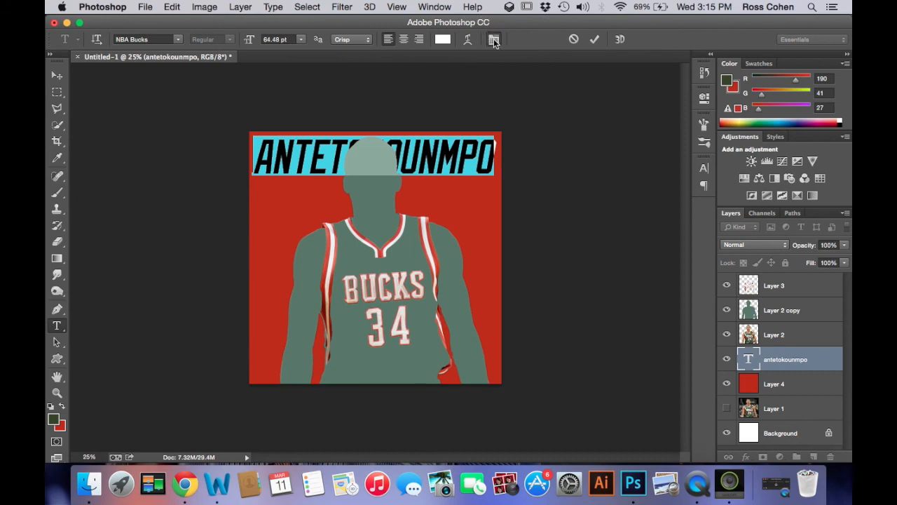
# Remove the faux italic style from the ANTETOKOUNMPO text so the letters stand upright.
pyautogui.click(494, 40)
pyautogui.click(585, 252)
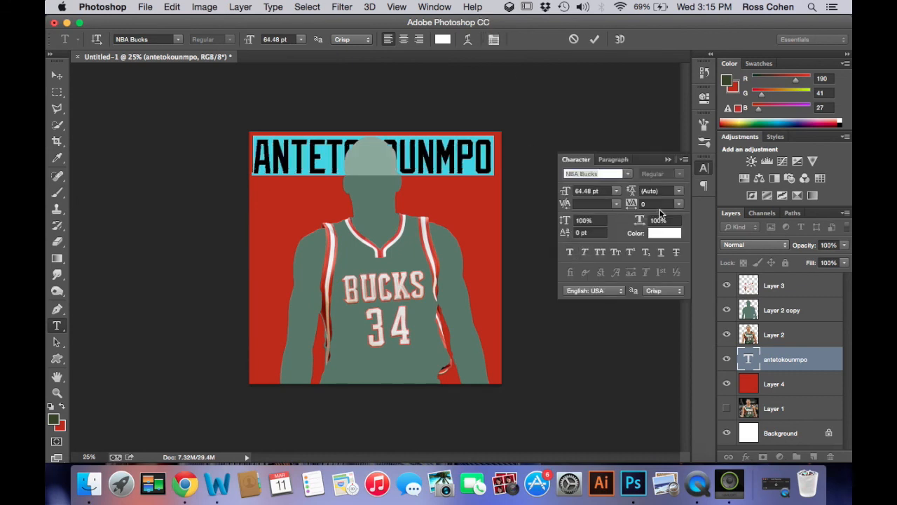
pyautogui.click(668, 160)
pyautogui.click(594, 39)
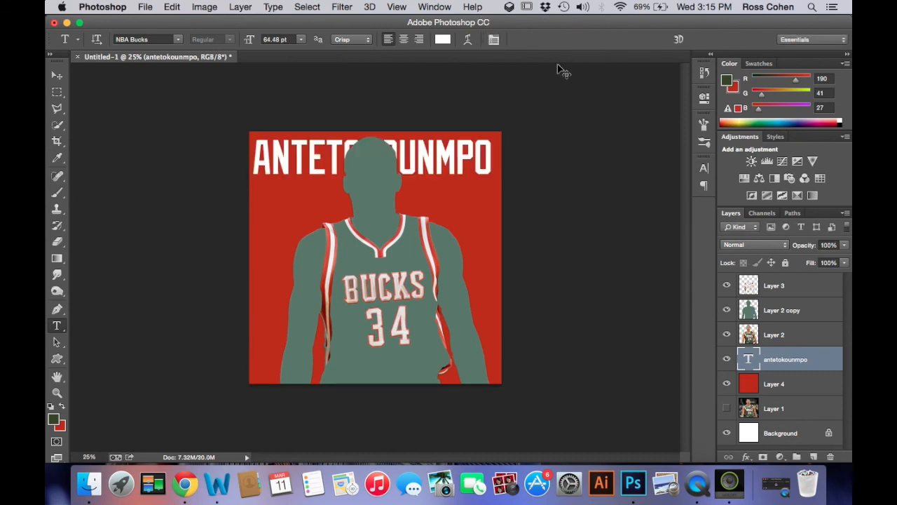
# Scale the upright ANTETOKOUNMPO text proportionally to 101.47%, and undo the trial vertical stretch.
pyautogui.press('super+t')
pyautogui.moveTo(493, 178); pyautogui.dragTo(497, 176)
pyautogui.moveTo(376, 178); pyautogui.dragTo(377, 191)
pyautogui.press('super+z')
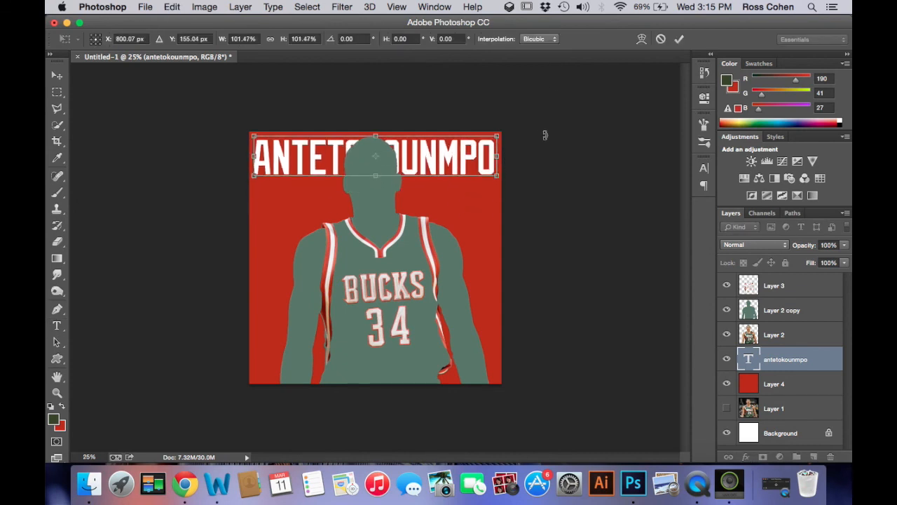
pyautogui.click(679, 38)
# Move the ANTETOKOUNMPO text slightly right and down to center it with even margins near the canvas's top edge.
pyautogui.click(57, 75)
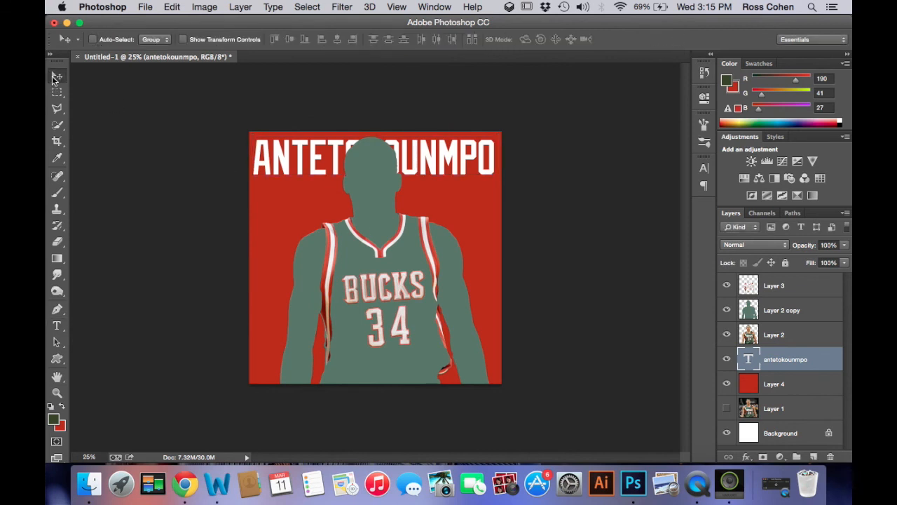
pyautogui.moveTo(452, 147)
pyautogui.mouseDown()
pyautogui.moveTo(447, 158)
pyautogui.moveTo(454, 144)
pyautogui.moveTo(447, 150)
pyautogui.mouseUp()
pyautogui.hotkey('shift', 'Right')
pyautogui.hotkey('shift', 'Right')
pyautogui.hotkey('shift', 'Right')
pyautogui.hotkey('shift', 'Right')
pyautogui.hotkey('shift', 'Up')
pyautogui.hotkey('shift', 'Left')
pyautogui.hotkey('shift', 'Right')
pyautogui.press('Up')
pyautogui.press('Up')
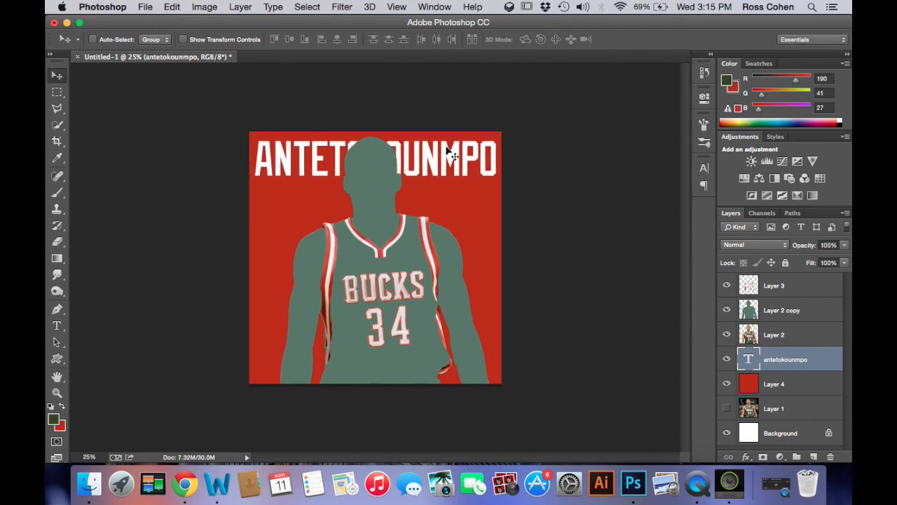
pyautogui.press('Right')
pyautogui.press('Right')
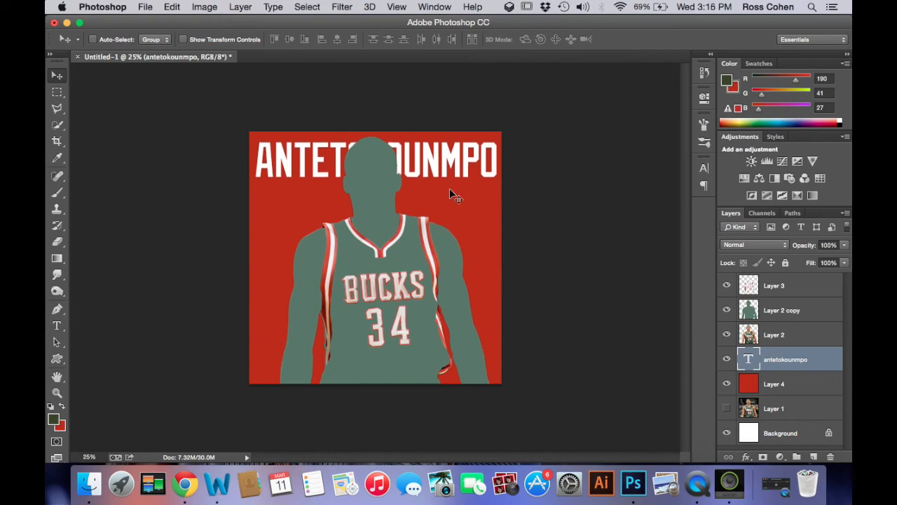